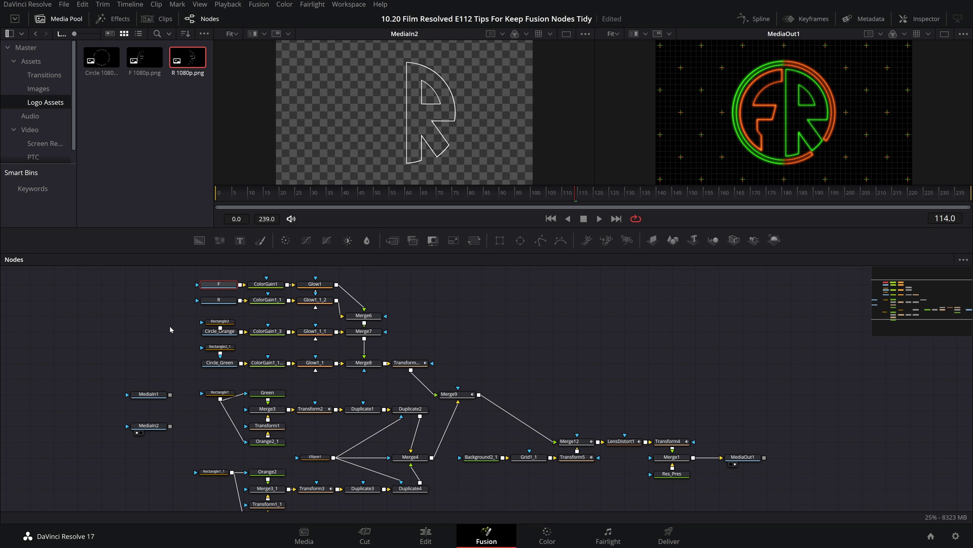
- Scroll down the Nodes panel to bring the new MediaIn1 and MediaIn2 nodes into view
scroll(169, 325, "down", 1)
- Delete the MediaIn2 node and load MediaIn1's F outline into the viewer
left_click(152, 412)
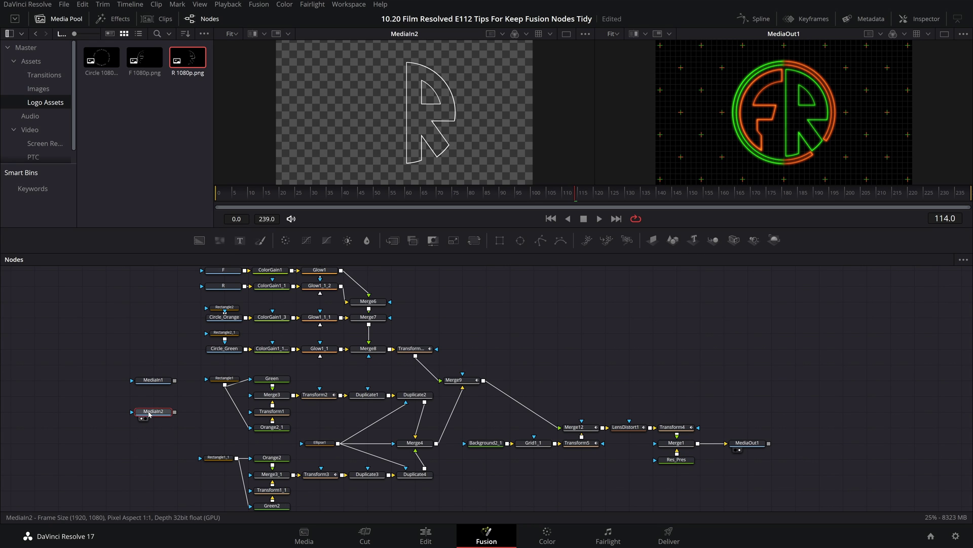
key("Delete")
left_click(154, 381)
key("1")
right_click(155, 383)
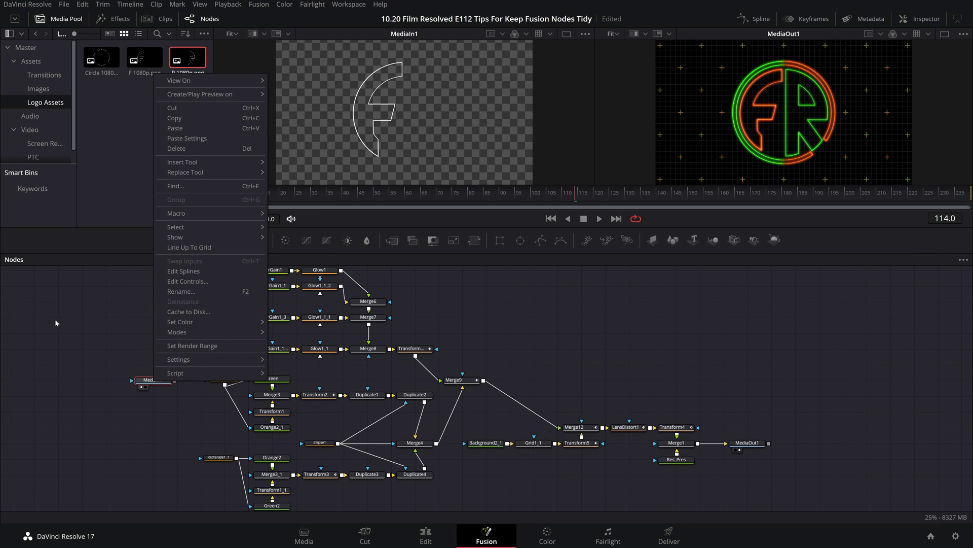
left_click(144, 375)
left_click(151, 383)
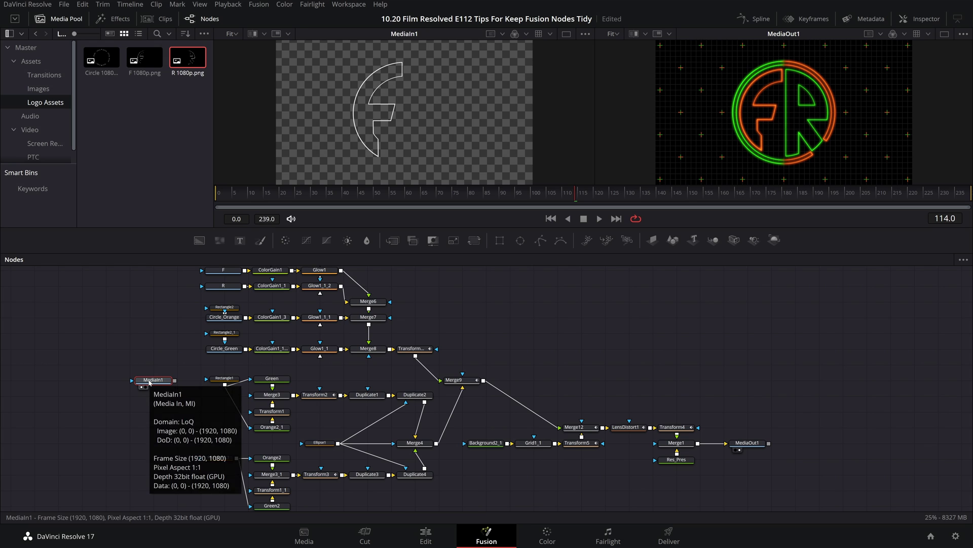
- Rename MediaIn1 to theletterf
key("F2")
key("BackSpace")
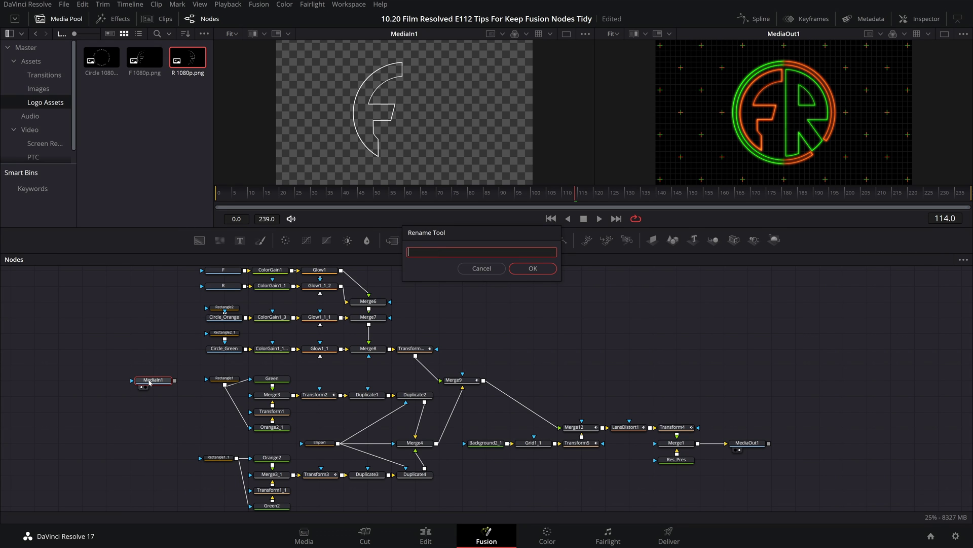
type("the letter f")
key("Return")
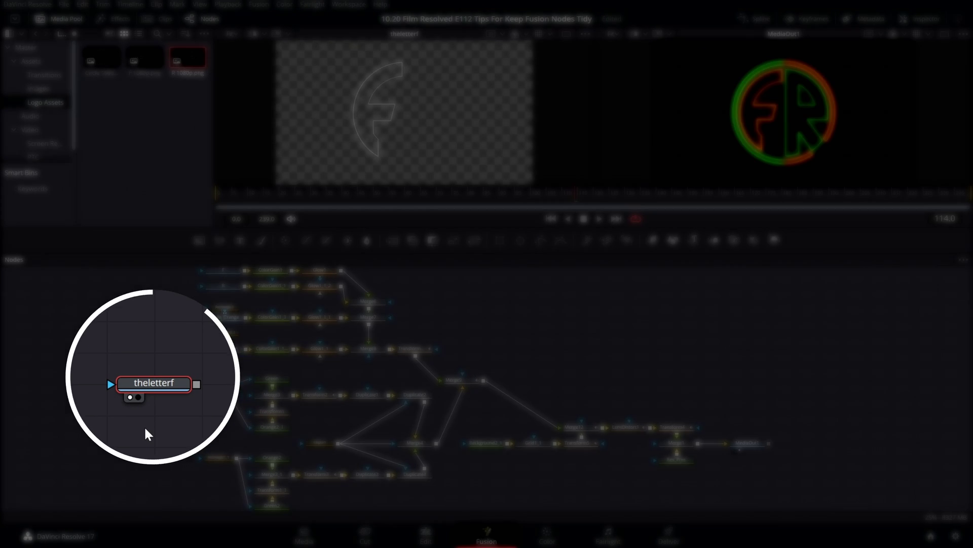
- Rename the node to TheLetterF, then finally to the_letter_f
key("F2")
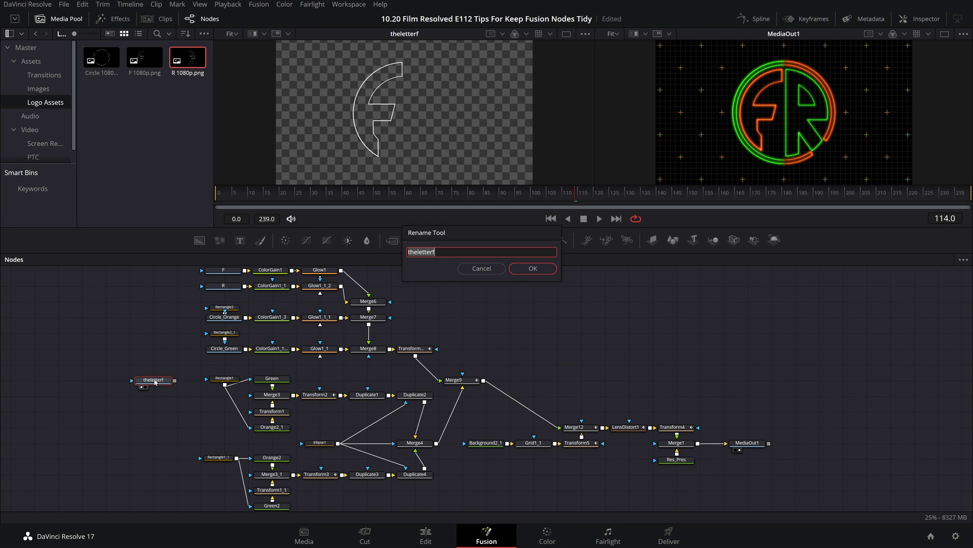
type("The Letter F")
key("Return")
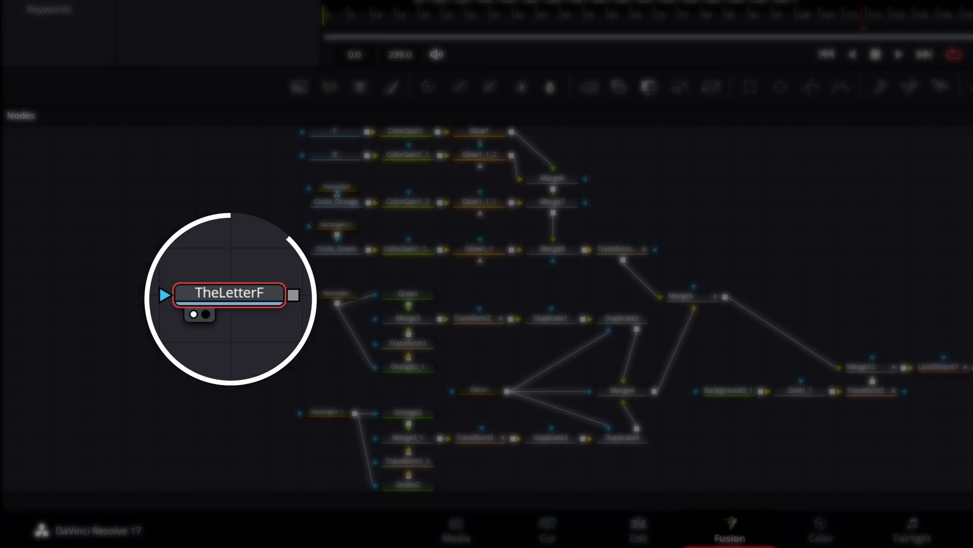
key("F2")
type("the_letter_f")
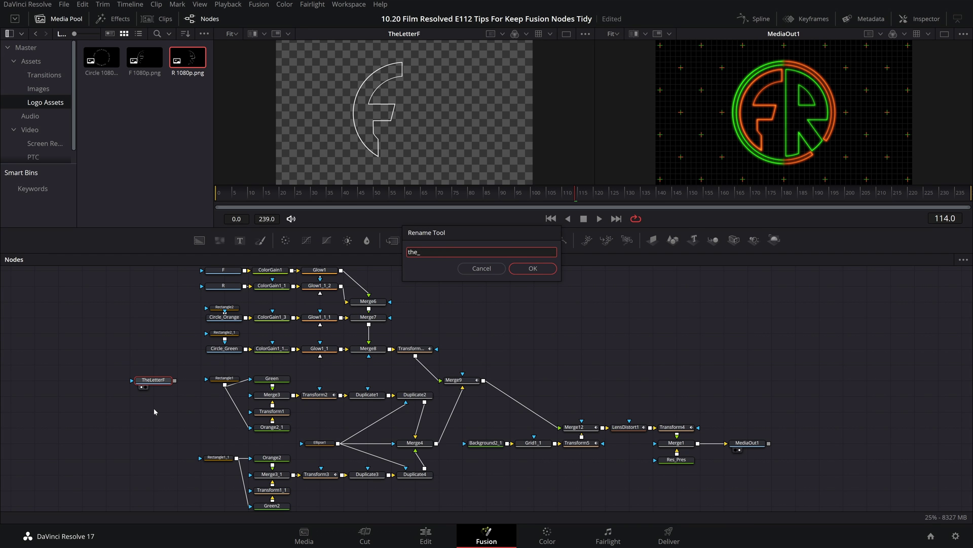
key("Return")
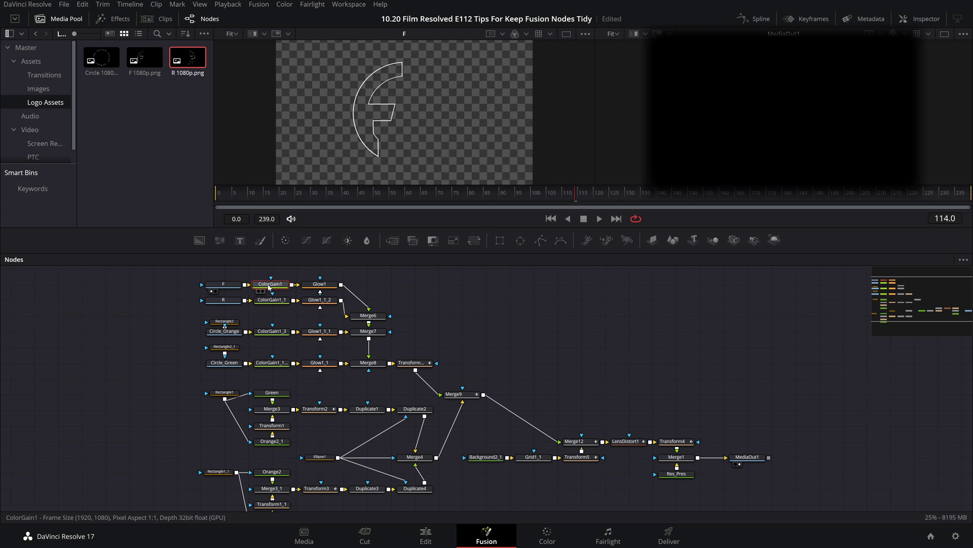
- Preview ColorGain1, Glow1, Merge6, Merge7 and Merge8 in turn in the left viewer
key("1")
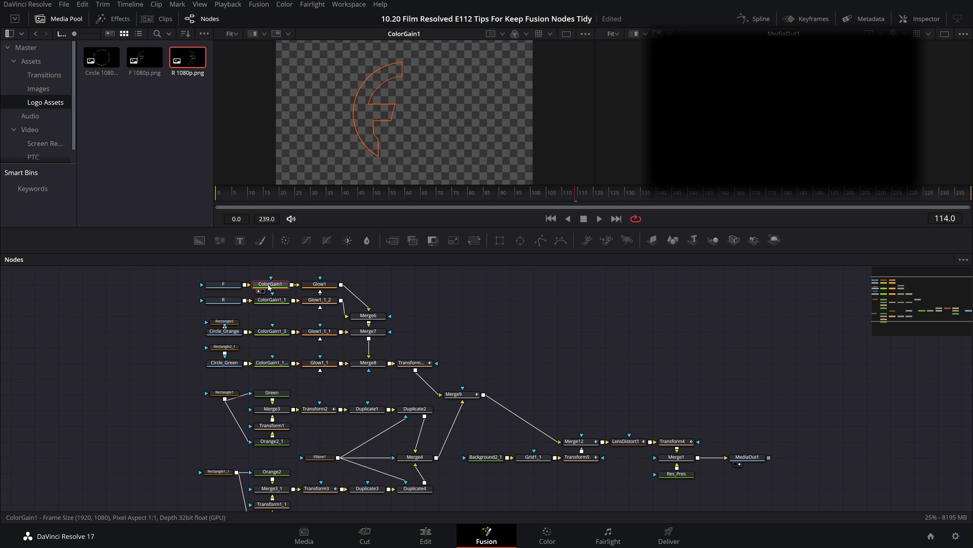
left_click(329, 286)
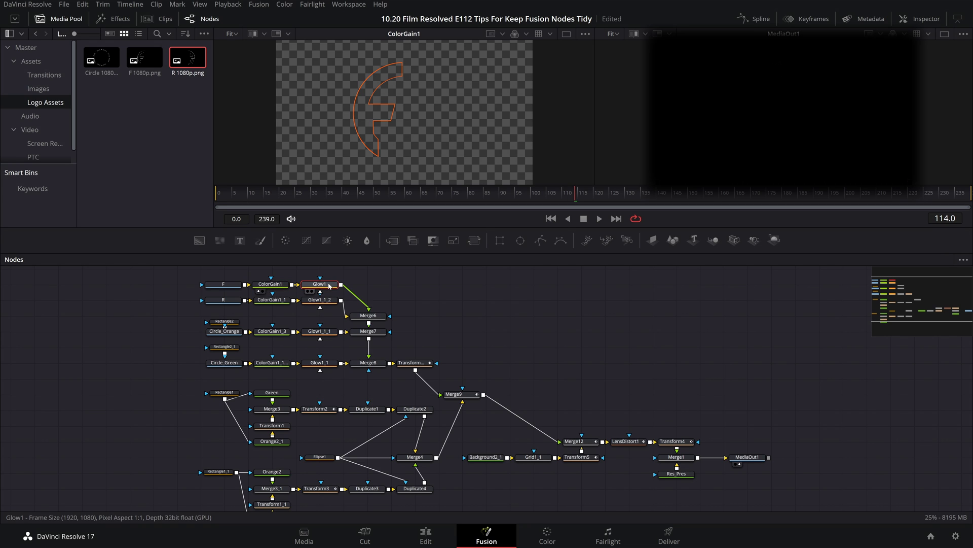
key("1")
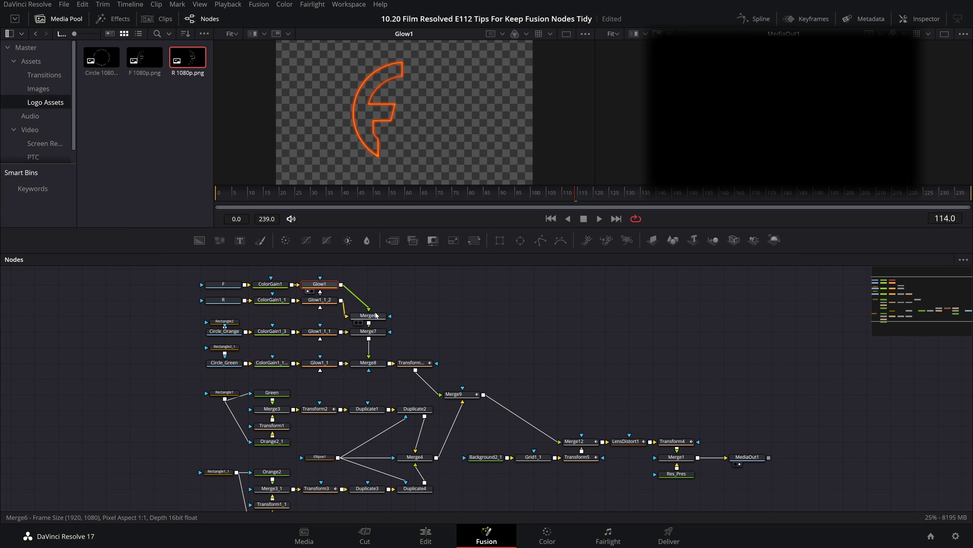
left_click(376, 318)
key("1")
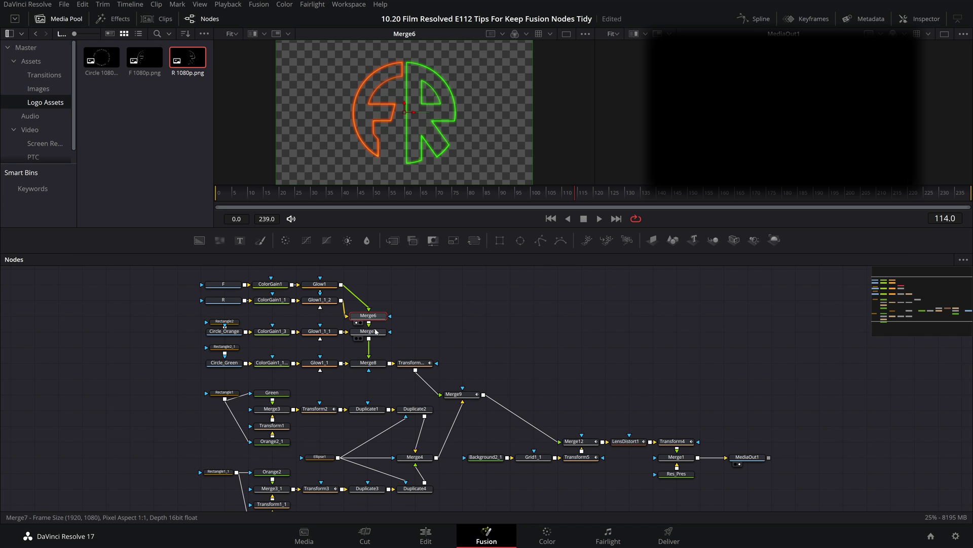
left_click(376, 332)
key("1")
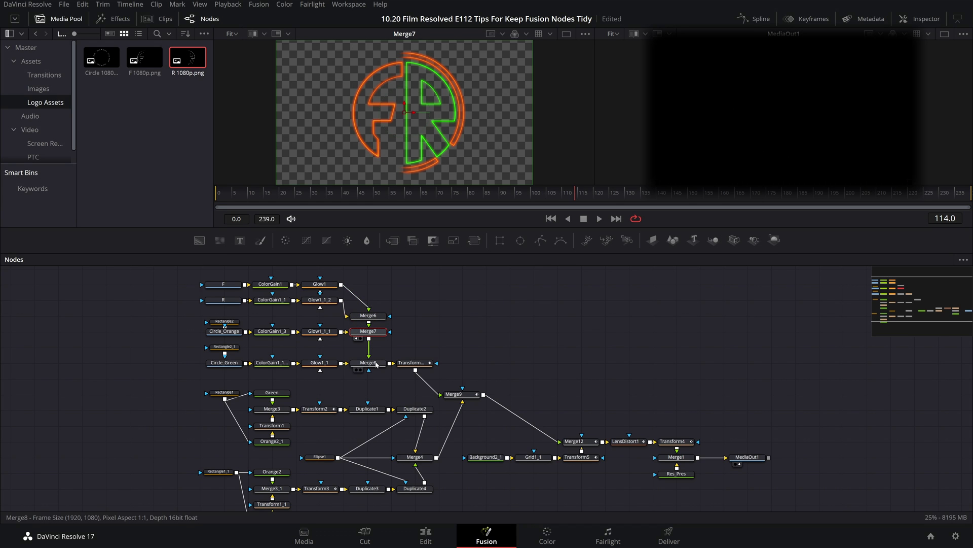
left_click(374, 363)
key("1")
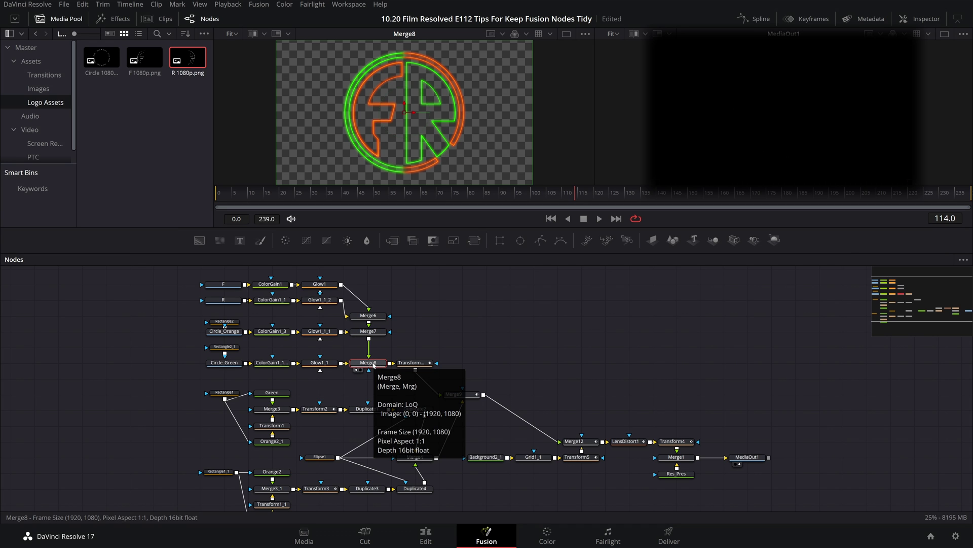
- Preview Merge9, Merge12, LensDistort1 at about frame 131 and Transform4, then select Merge1 and MediaOut1
left_click(460, 395)
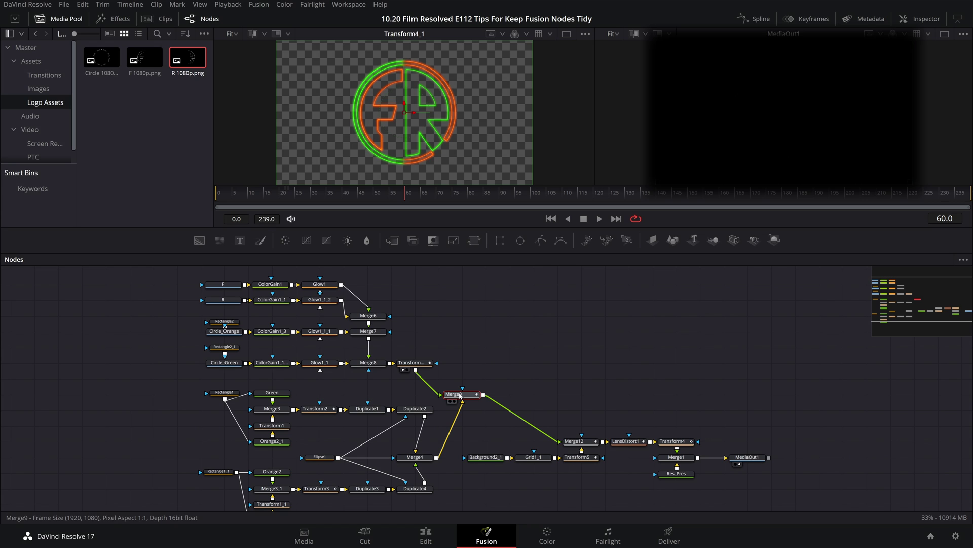
key("1")
left_click(587, 442)
key("1")
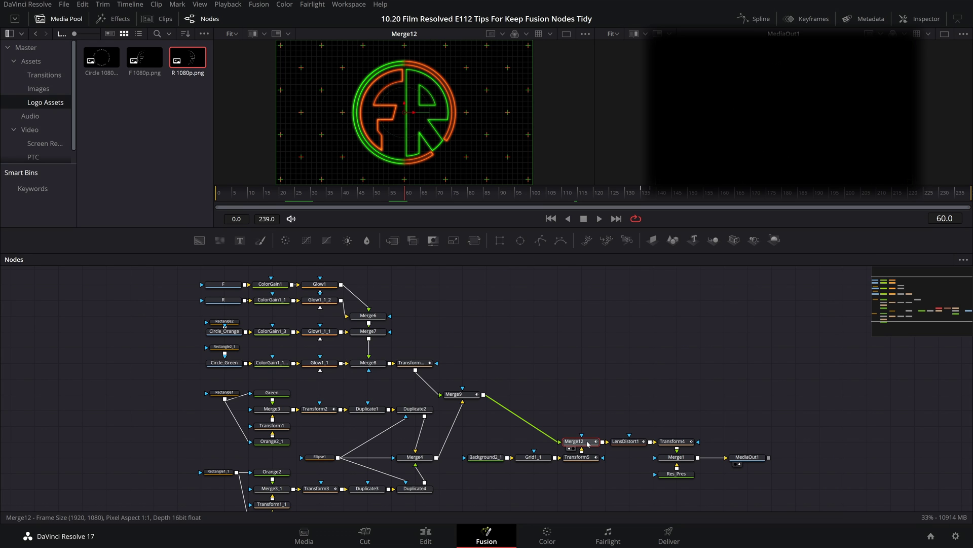
left_click(630, 442)
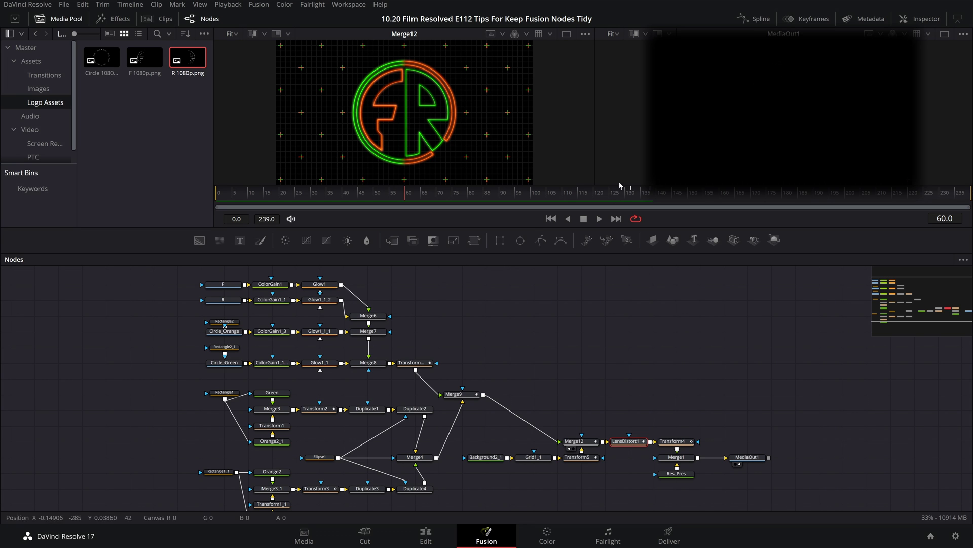
left_click(623, 196)
key("1")
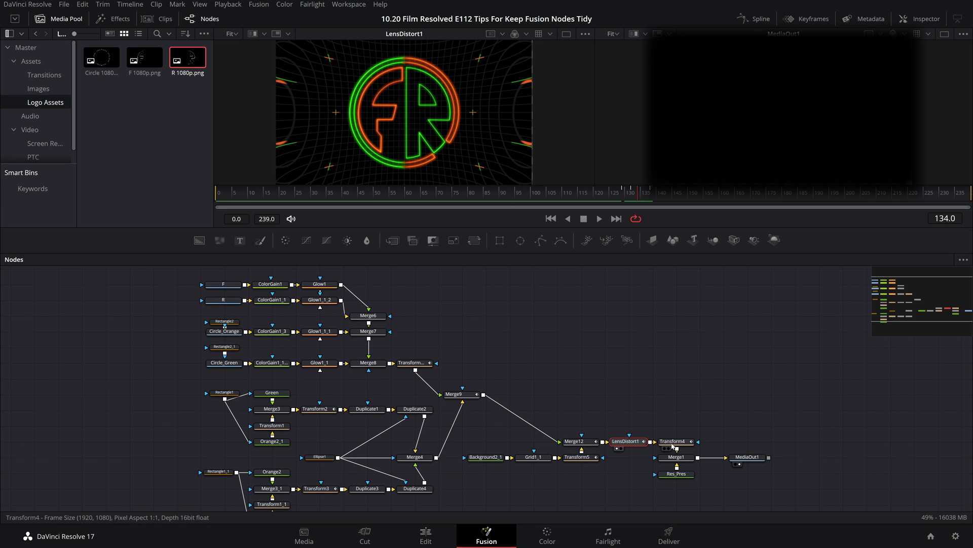
left_click(673, 443)
key("1")
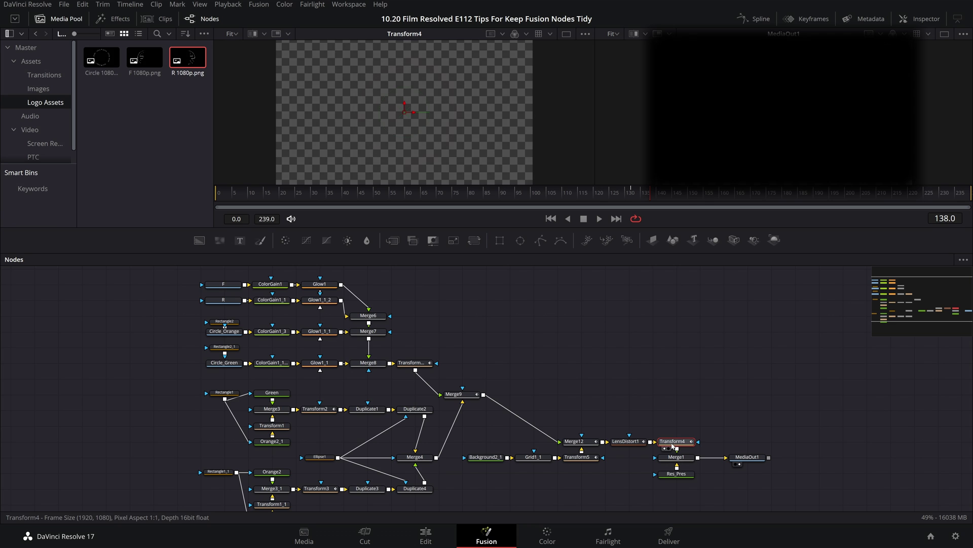
left_click(676, 458)
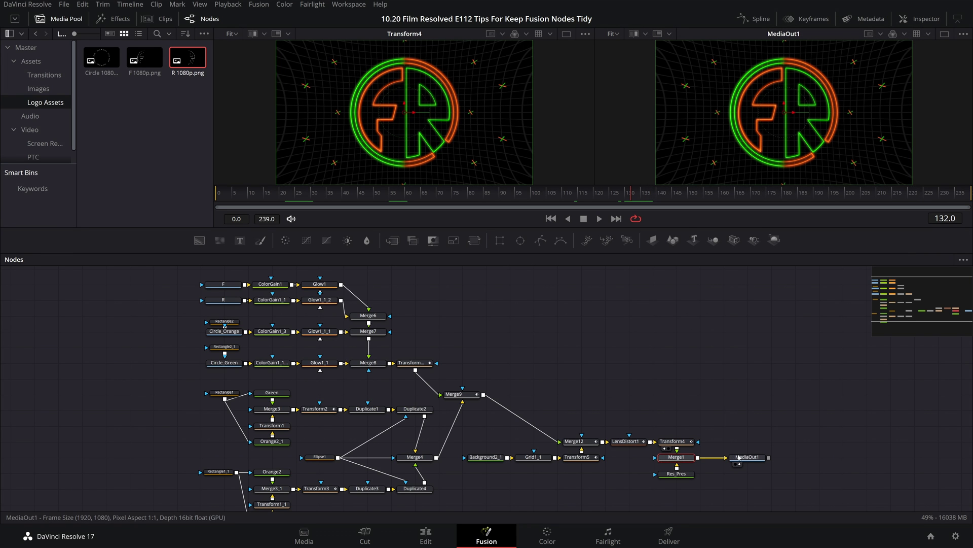
left_click(743, 457)
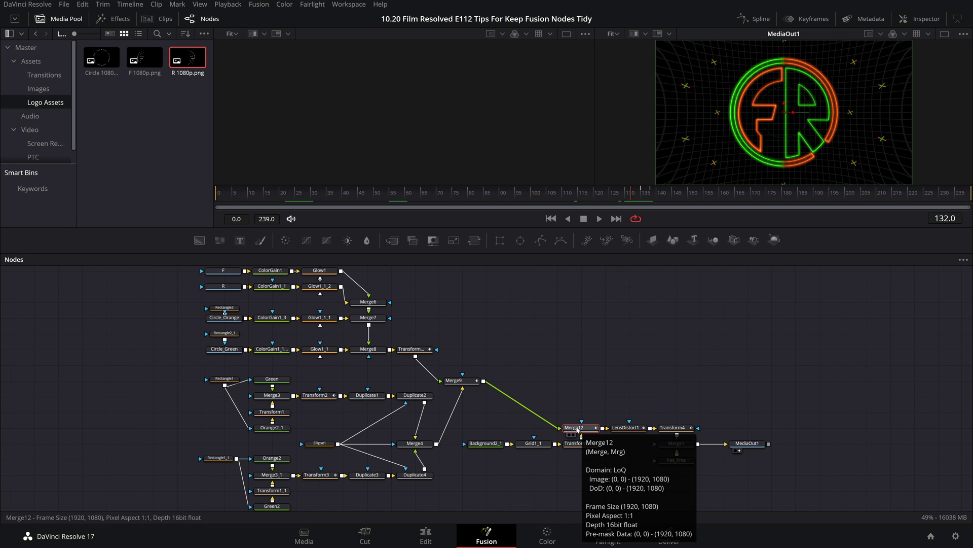
left_click(466, 385)
key("1")
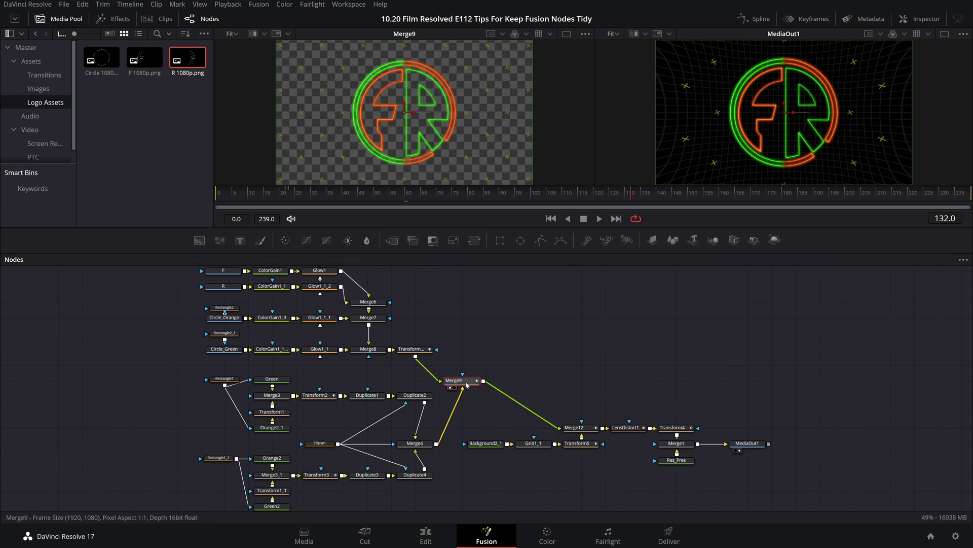
- Show Transform5 and then Merge12 in the left viewer
left_click(586, 434)
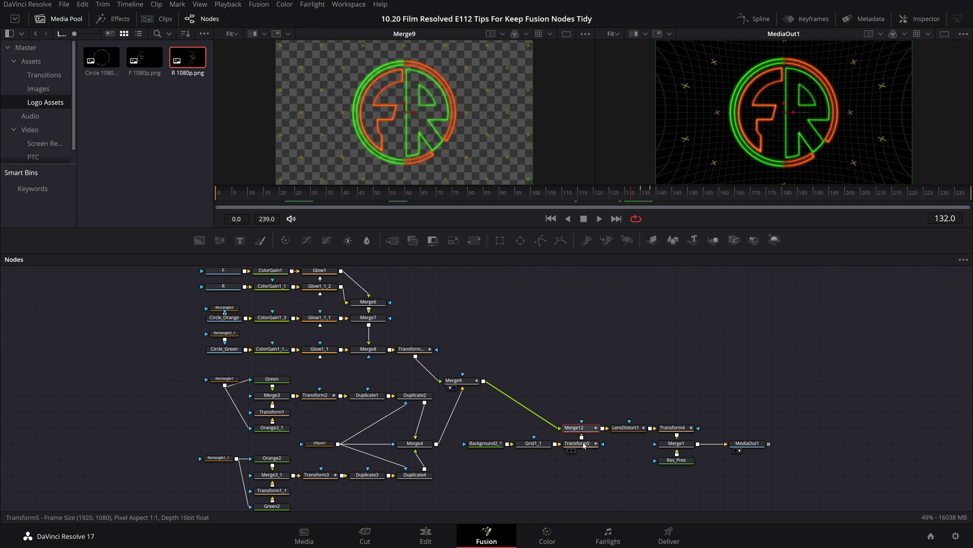
left_click(582, 443)
key("1")
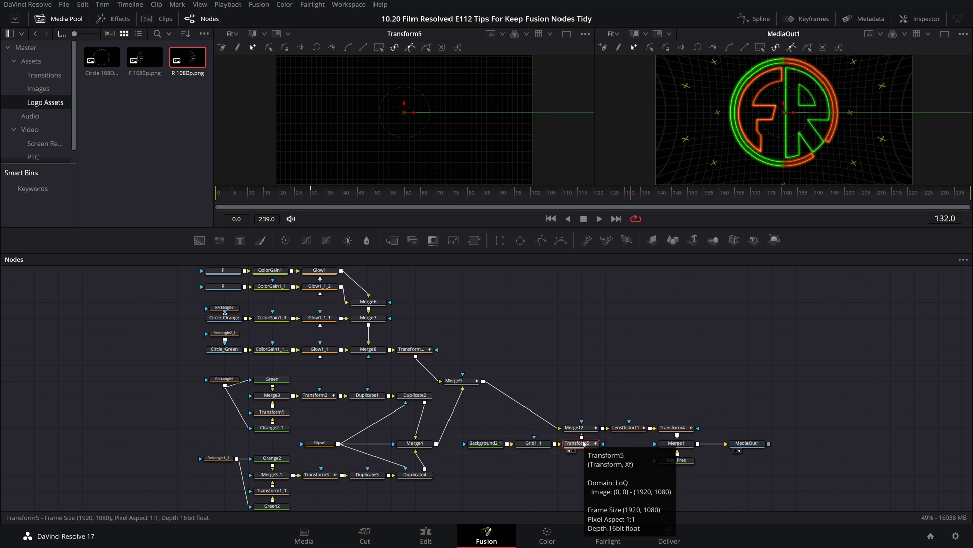
left_click(575, 427)
key("1")
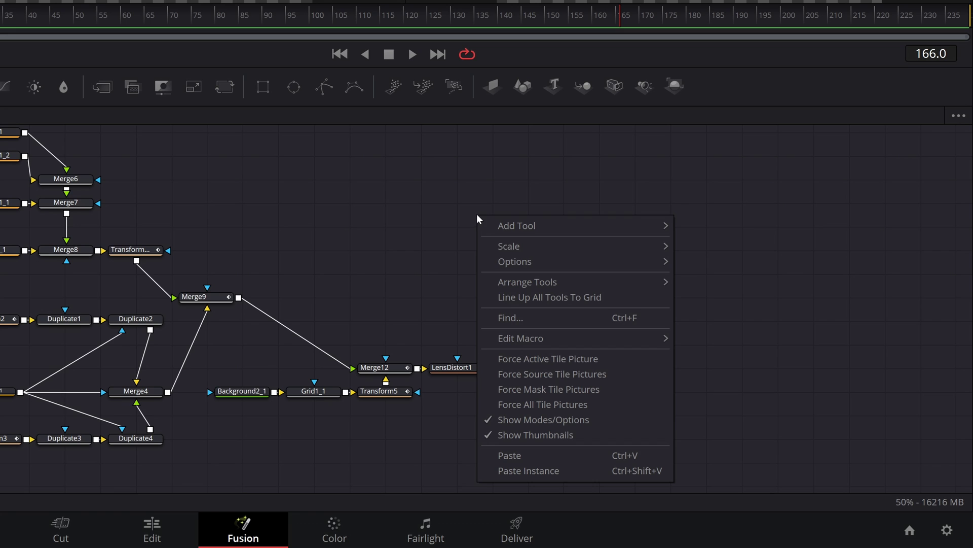
- Turn off Arrange Tools to Connected in the node canvas options
mouse_move(526, 282)
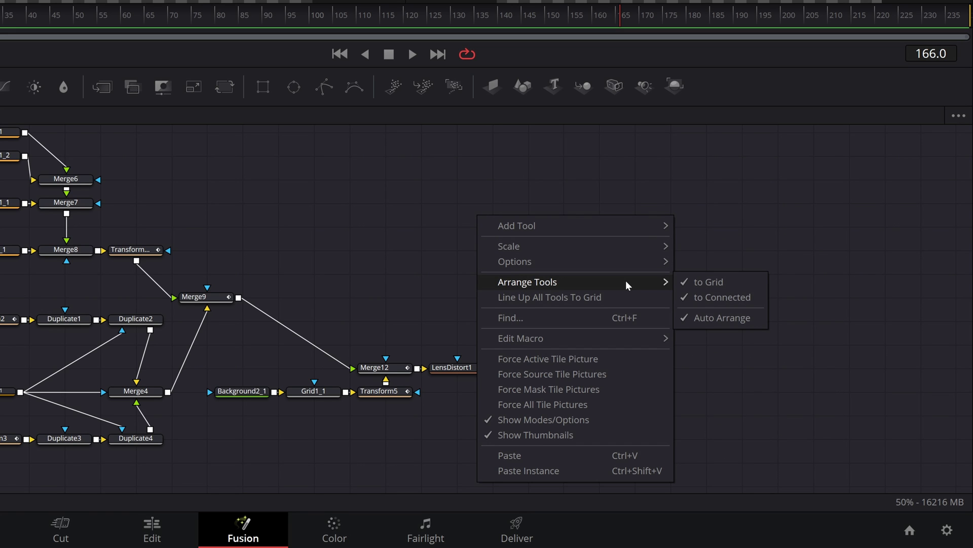
left_click(691, 296)
right_click(674, 293)
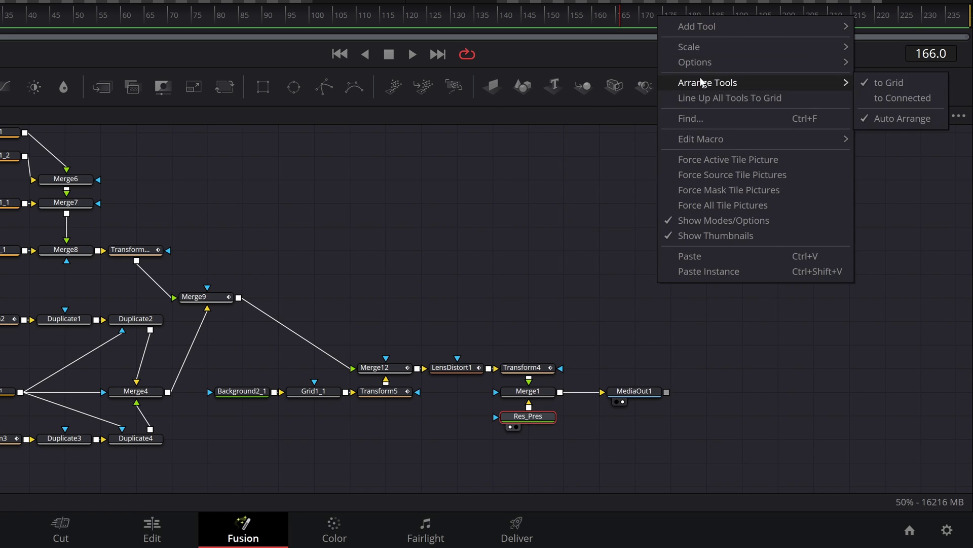
left_click(527, 296)
- Add two Media Pool clips as MediaIn nodes and attach a Merge node after MediaIn1
left_click_drag(527, 296, 615, 198)
left_click(446, 198)
key("shift+space")
type("merge")
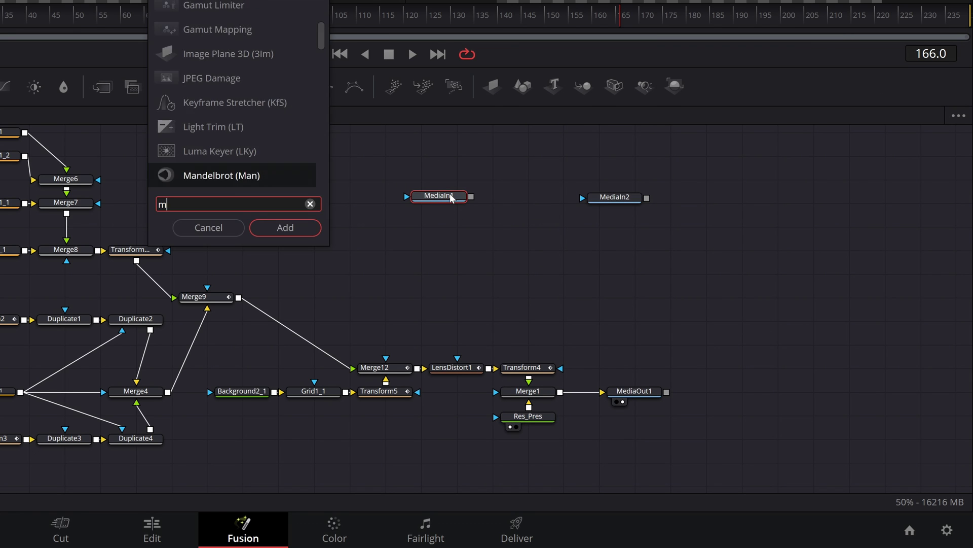
key("Return")
- Connect MediaIn2 to Merge2's foreground and stack MediaIn2, Merge2 and MediaIn1 vertically
left_click_drag(647, 198, 603, 237)
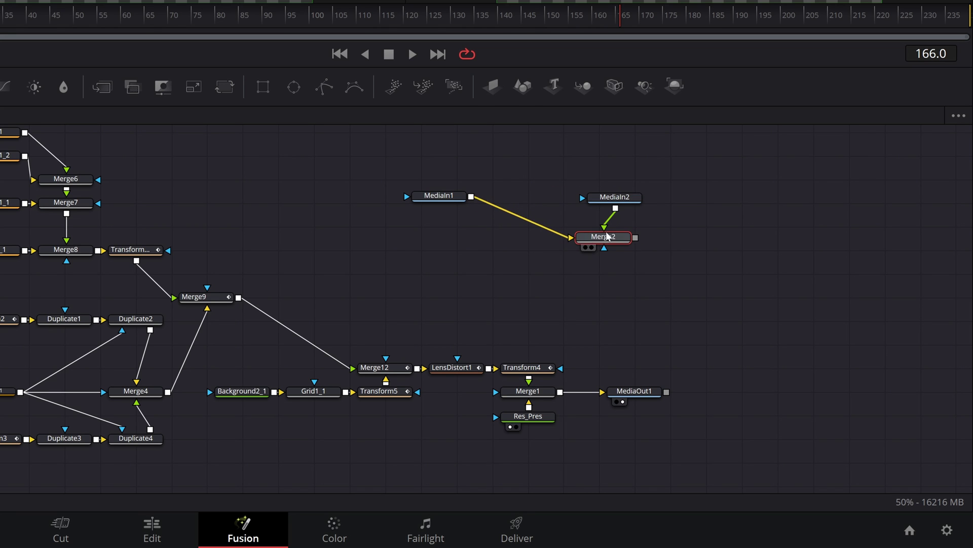
left_click_drag(429, 201, 606, 285)
left_click_drag(613, 197, 578, 163)
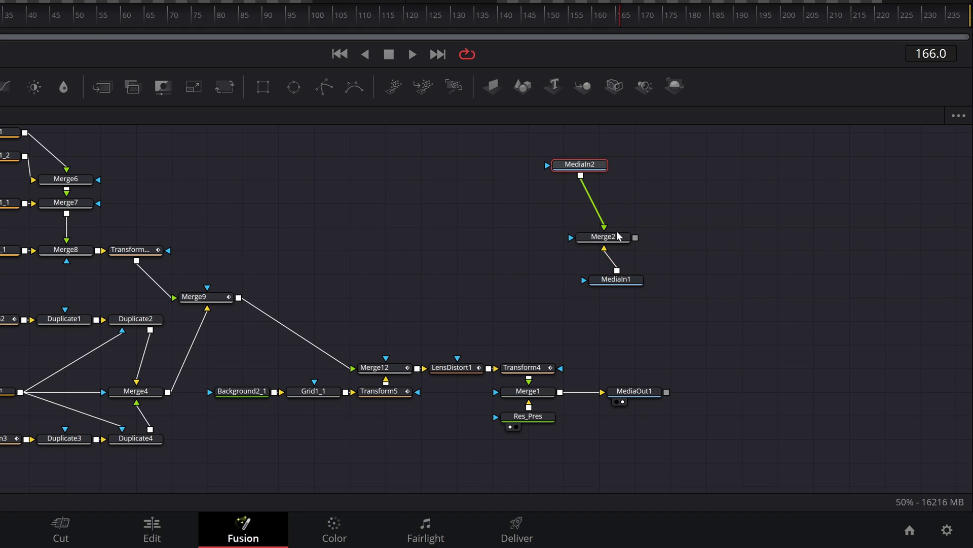
left_click_drag(613, 239, 584, 219)
left_click_drag(621, 282, 592, 249)
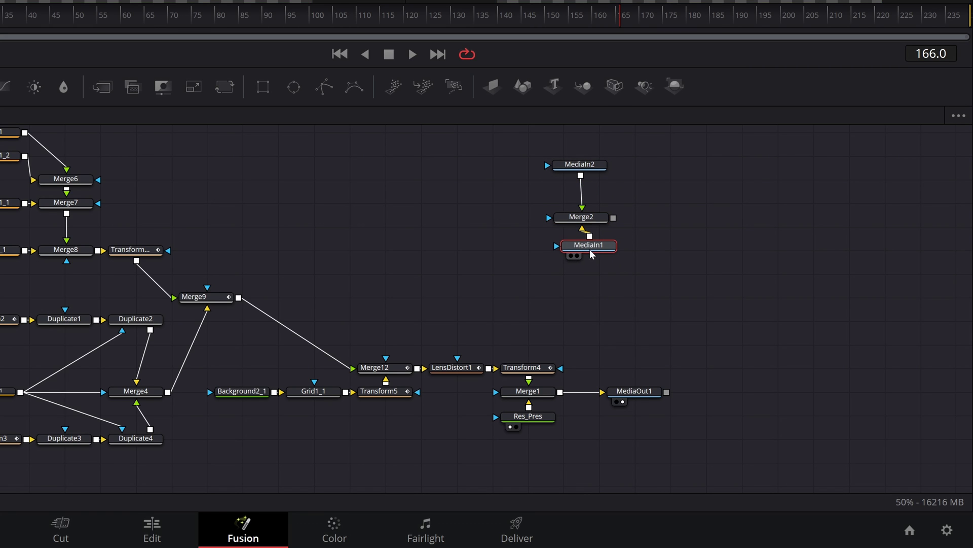
left_click_drag(581, 177, 584, 197)
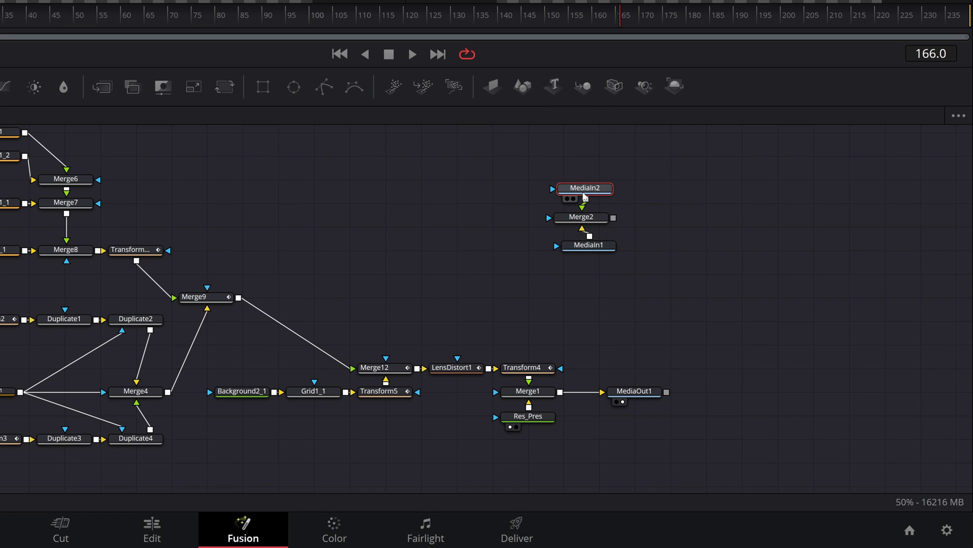
- Turn on Arrange Tools to Grid and move MediaIn2 to test the snapping
right_click(675, 216)
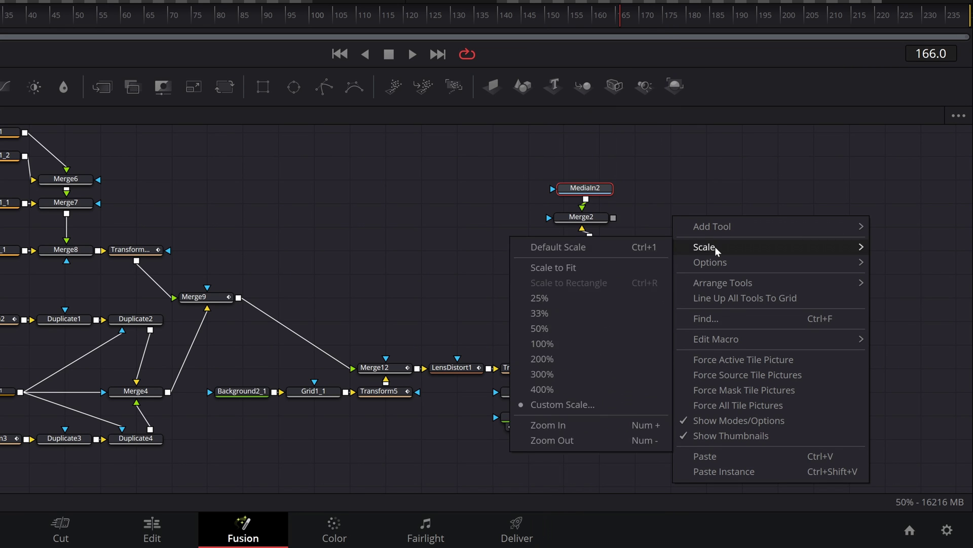
mouse_move(722, 283)
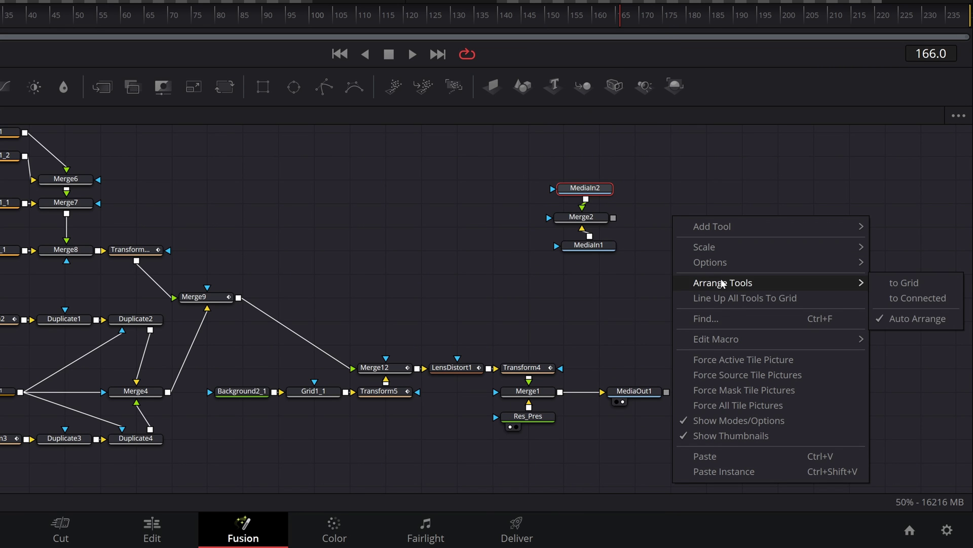
left_click(896, 283)
left_click_drag(601, 193, 543, 176)
right_click(661, 211)
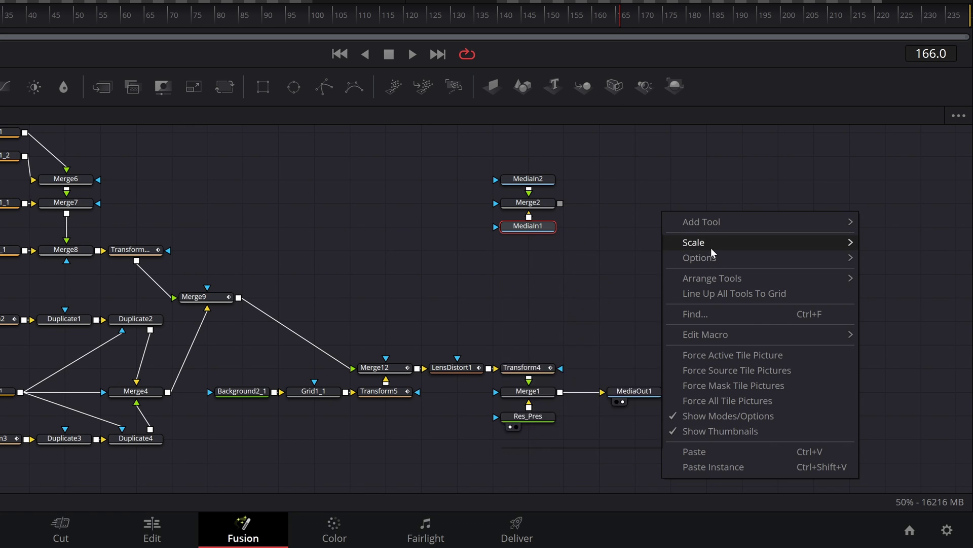
- Switch node arranging from to Grid to to Connected
mouse_move(813, 279)
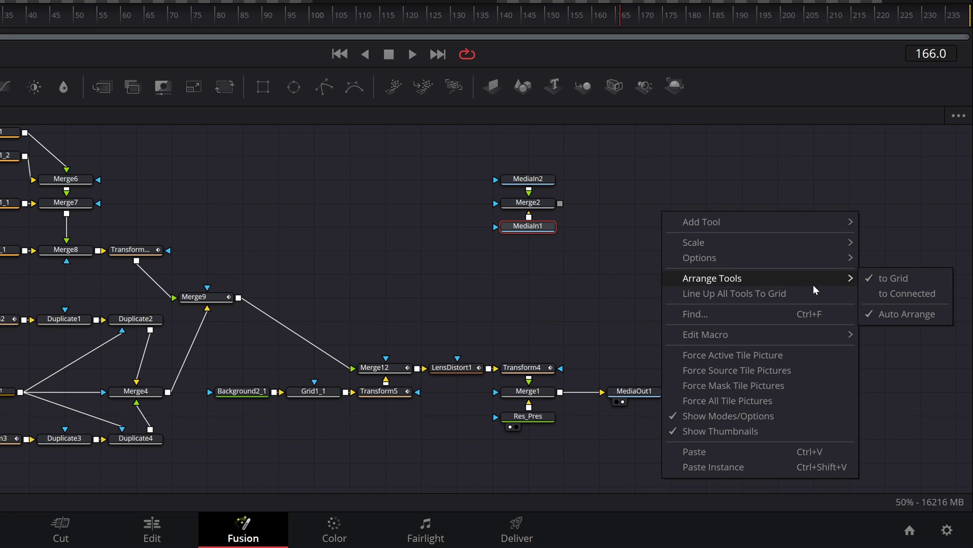
left_click(879, 278)
right_click(763, 228)
mouse_move(805, 296)
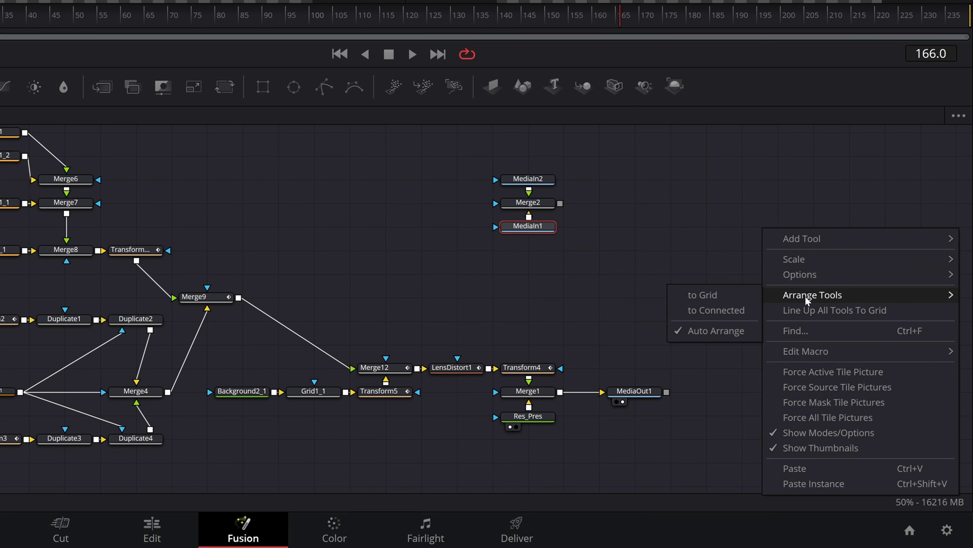
left_click(729, 310)
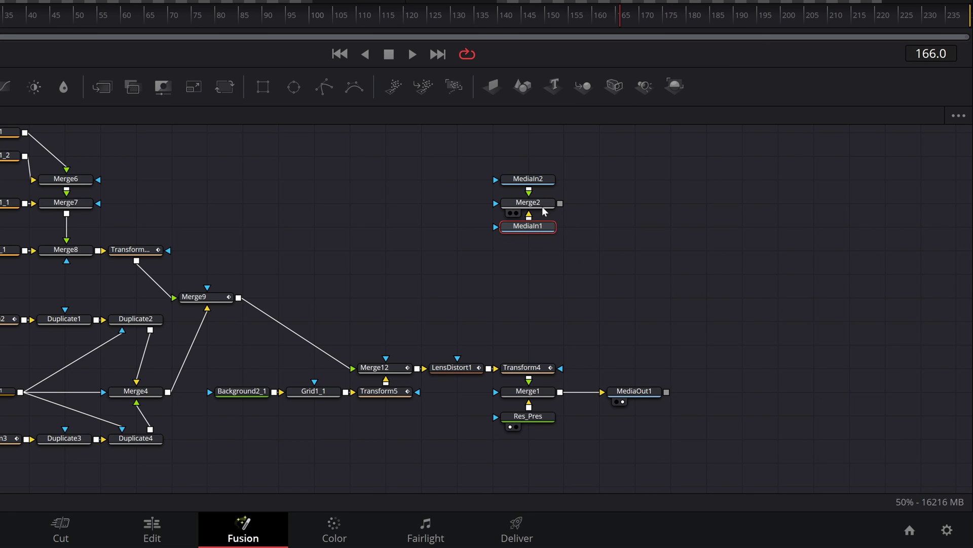
- Drag Merge2 right, place MediaIn2 above it, and line MediaIn1 up to its left
left_click_drag(544, 210, 670, 215)
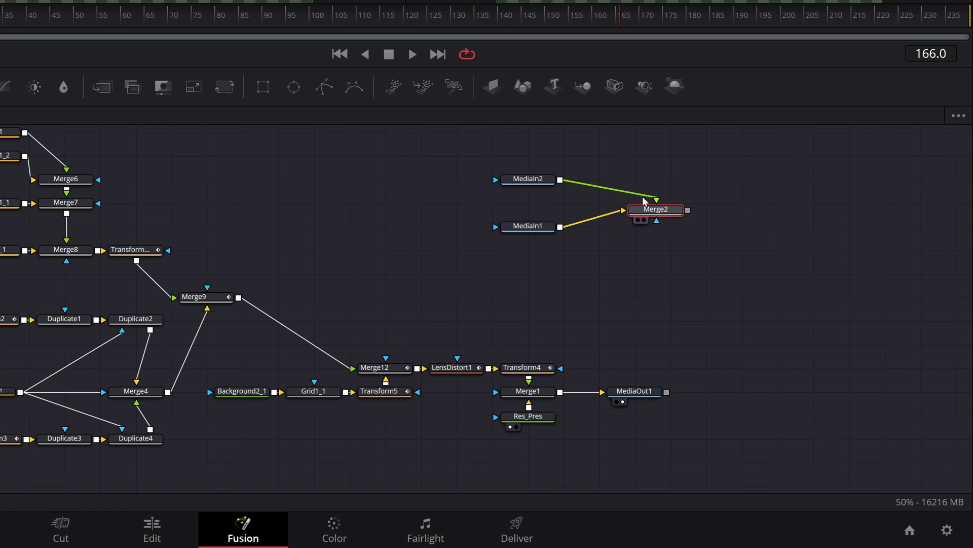
left_click_drag(527, 181, 739, 209)
left_click_drag(542, 229, 574, 213)
- Re-enable grid snapping, stack MediaIn2 above and MediaIn1 below Merge2, and save the project
right_click(683, 309)
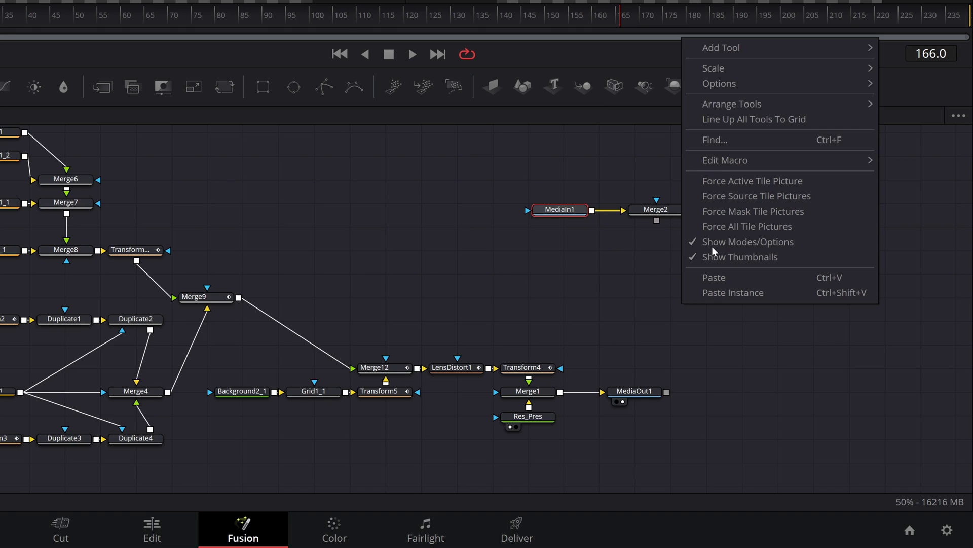
mouse_move(744, 105)
left_click(893, 108)
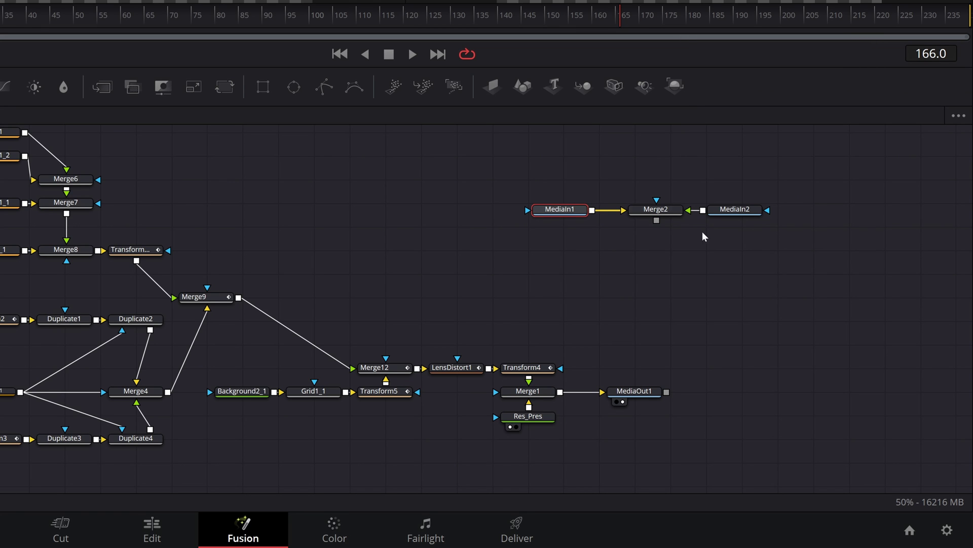
left_click_drag(659, 213, 638, 213)
left_click_drag(745, 216, 649, 187)
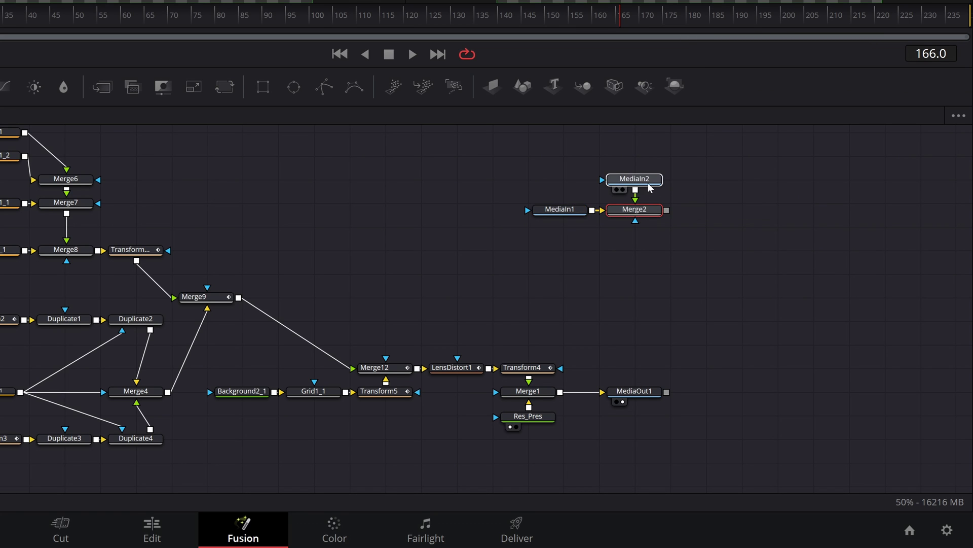
left_click_drag(563, 209, 640, 206)
left_click_drag(641, 250, 641, 234)
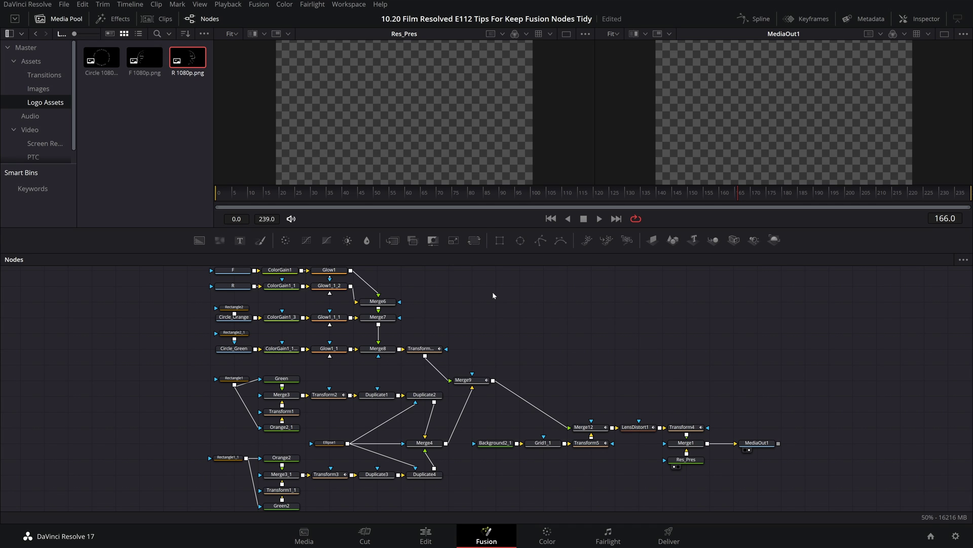
key("ctrl+s")
- Select the logo nodes from the F and R inputs through Transform4_1 and group them into Group1
left_click_drag(197, 267, 441, 351)
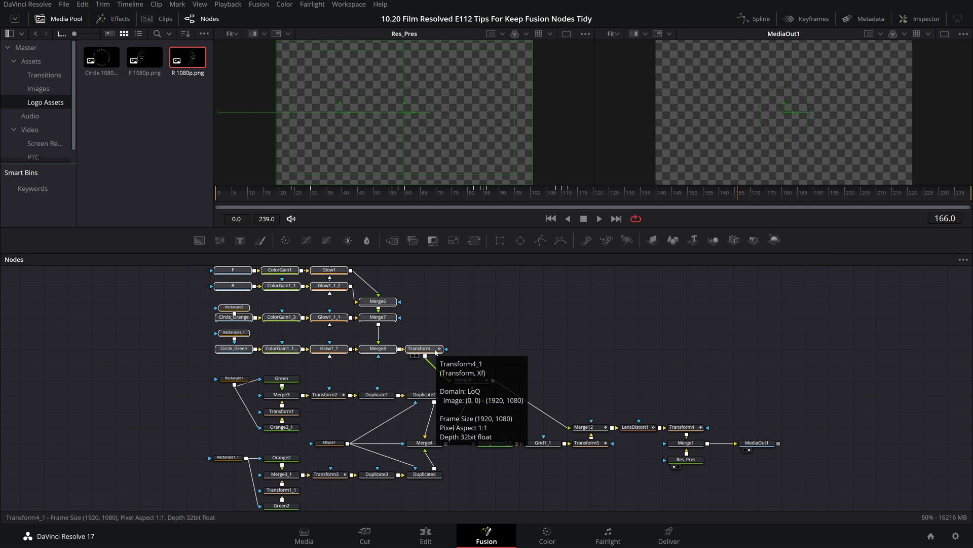
left_click(435, 352)
key("1")
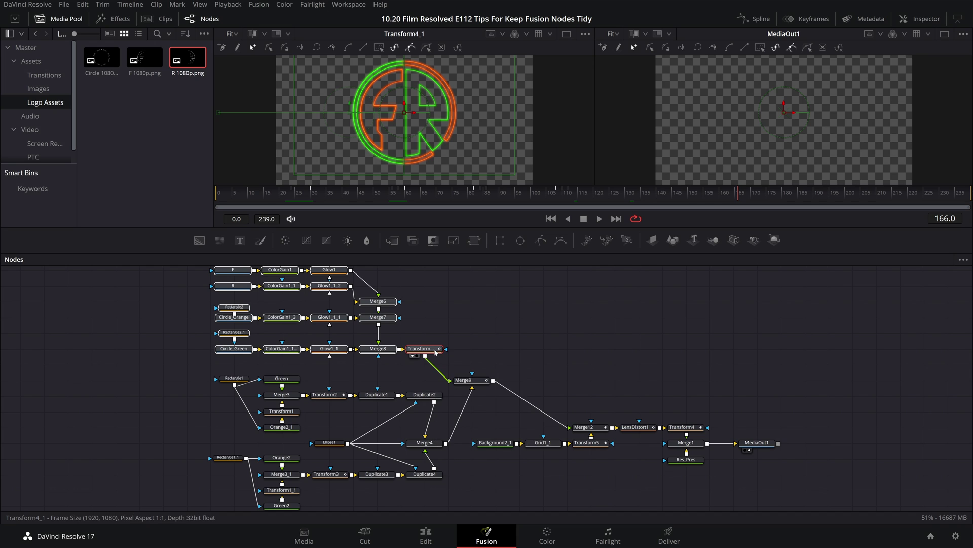
right_click(428, 351)
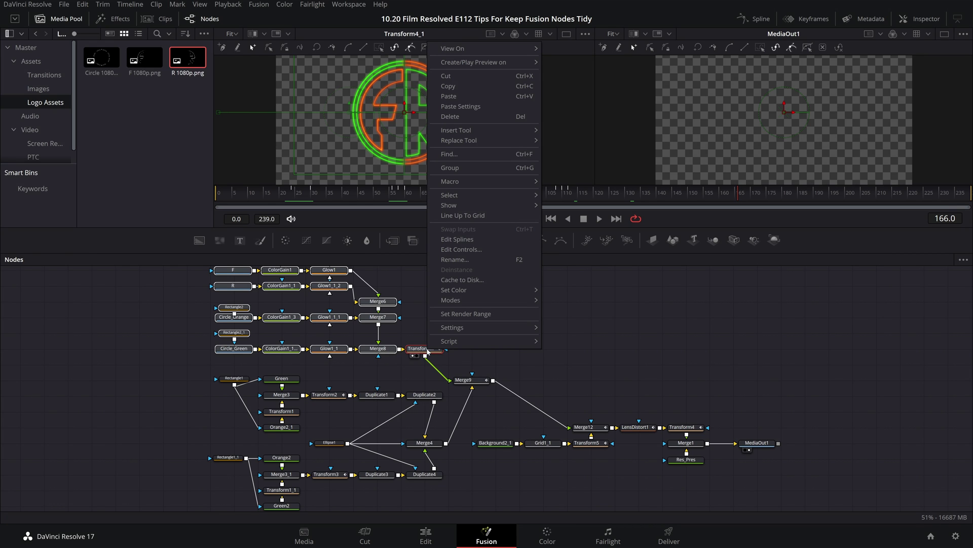
left_click(458, 172)
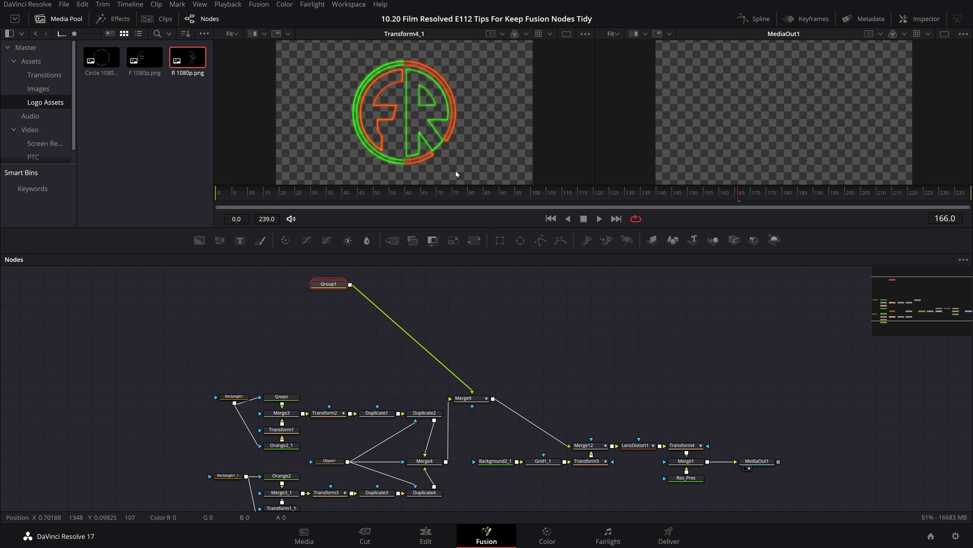
- Rename Group1 to Logo and move it down beside Merge9
right_click(335, 288)
key("Escape")
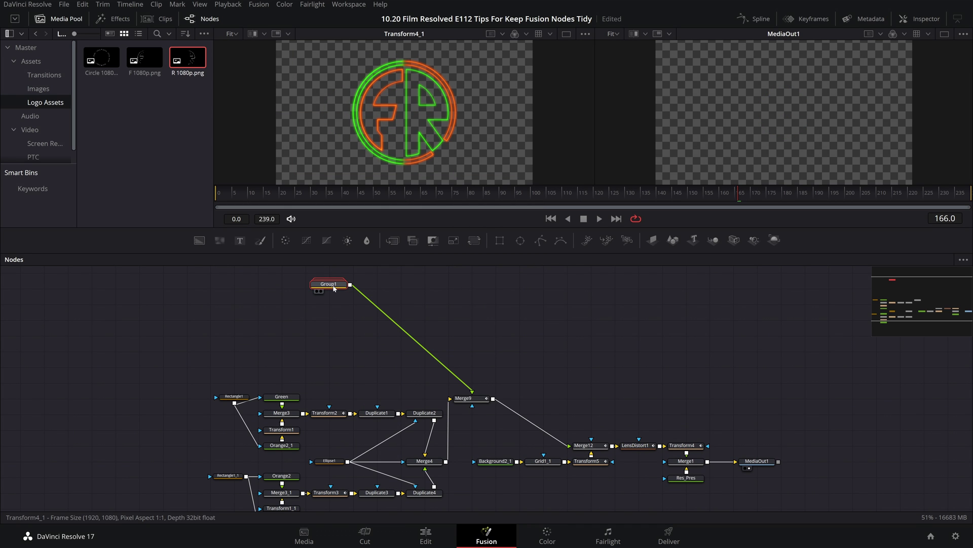
key("F2")
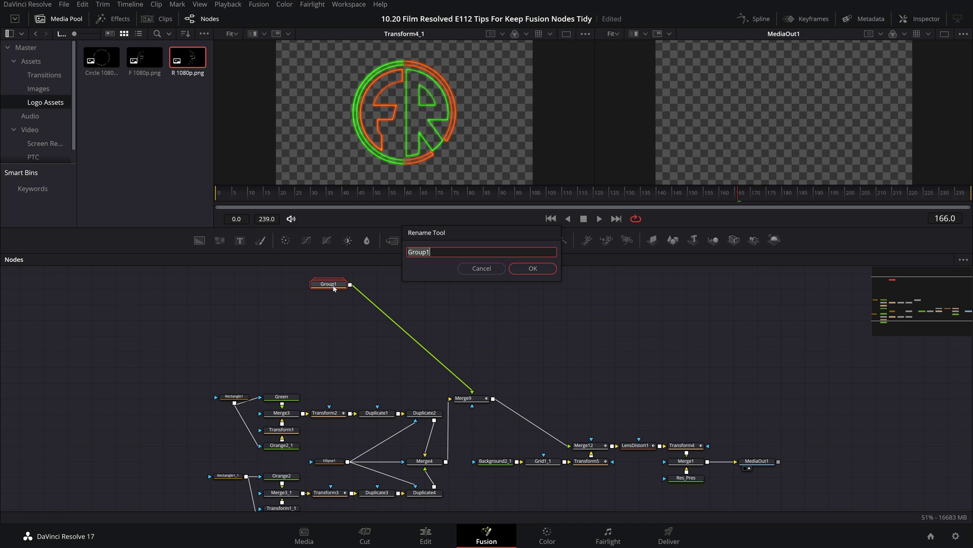
key("BackSpace")
type("Logo")
key("Return")
left_click_drag(328, 284, 424, 366)
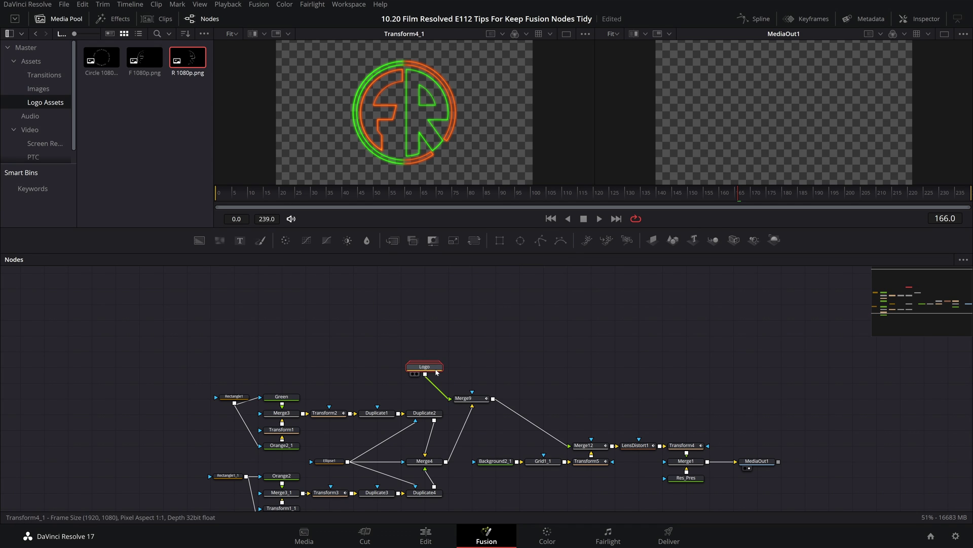
- View Merge4, then group the plus-symbol nodes Rectangle1 through Duplicate4
right_click(424, 366)
key("Escape")
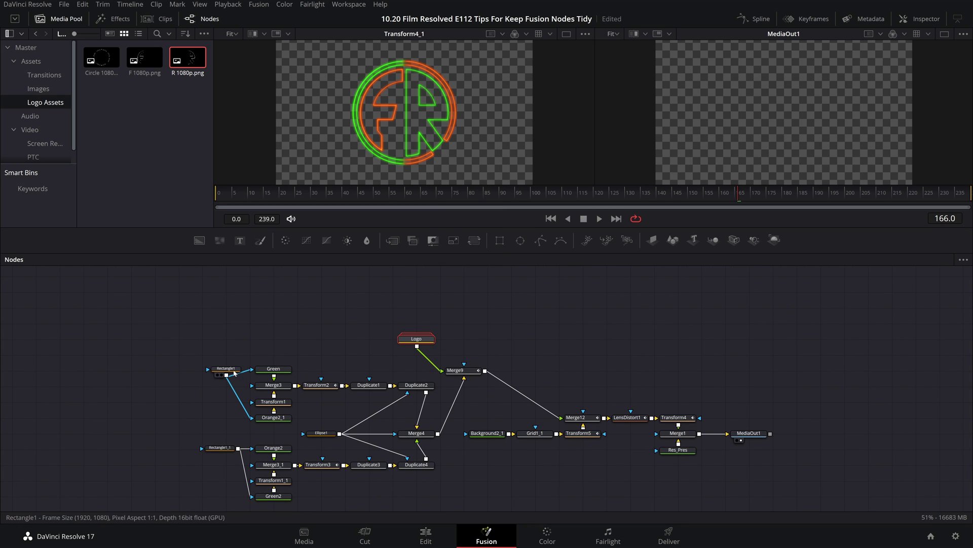
left_click(423, 436)
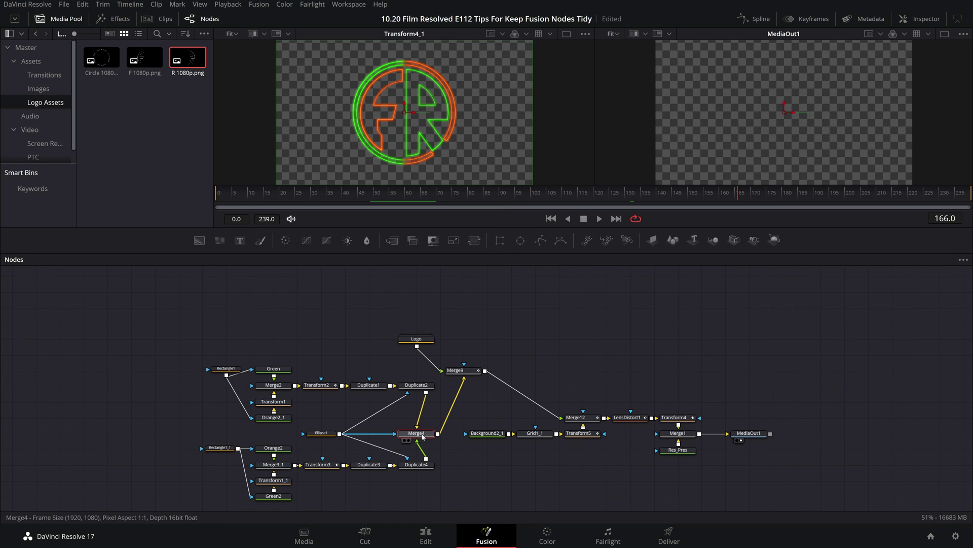
key("1")
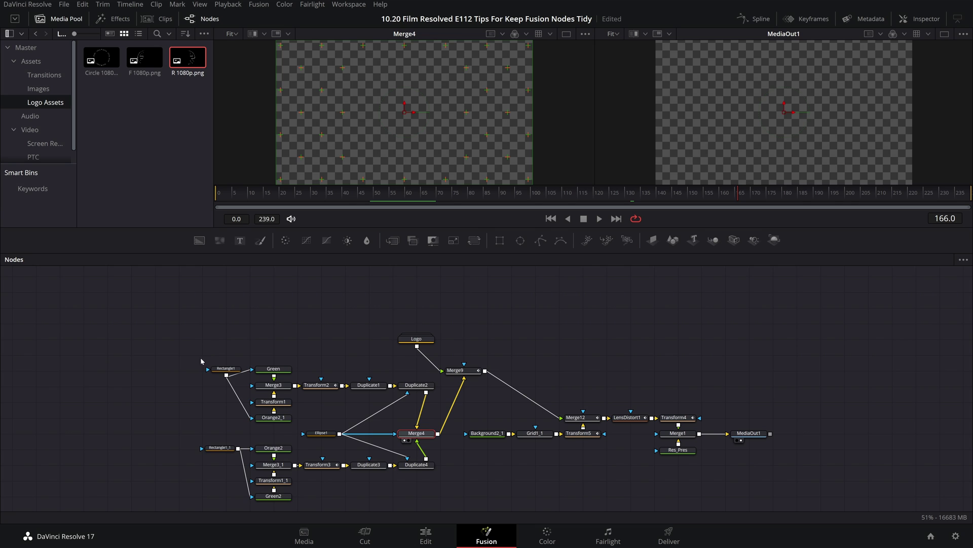
left_click_drag(190, 352, 415, 501)
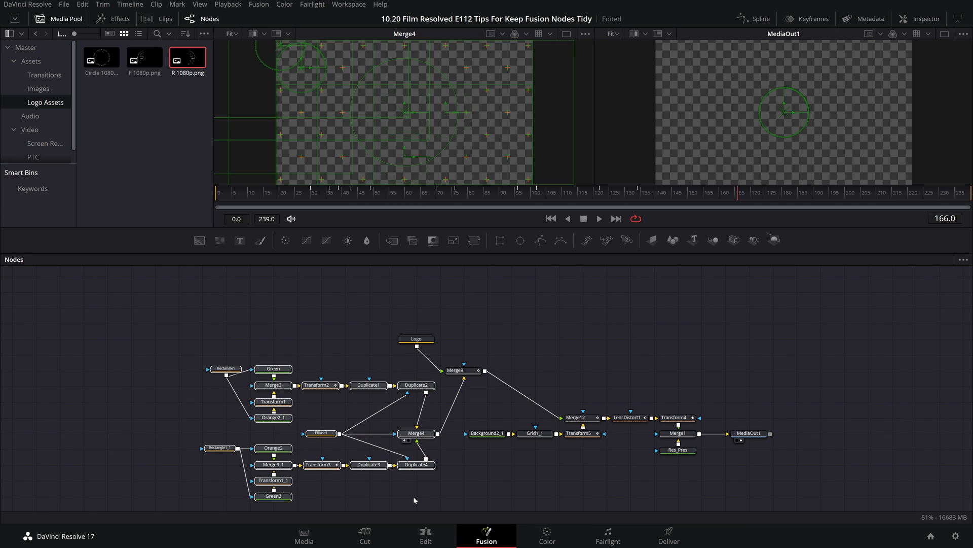
right_click(409, 387)
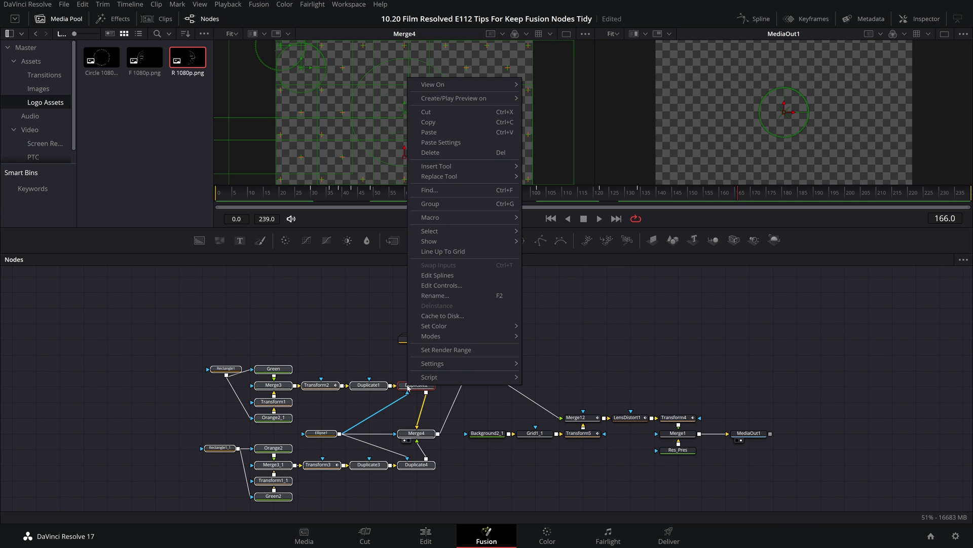
left_click(470, 204)
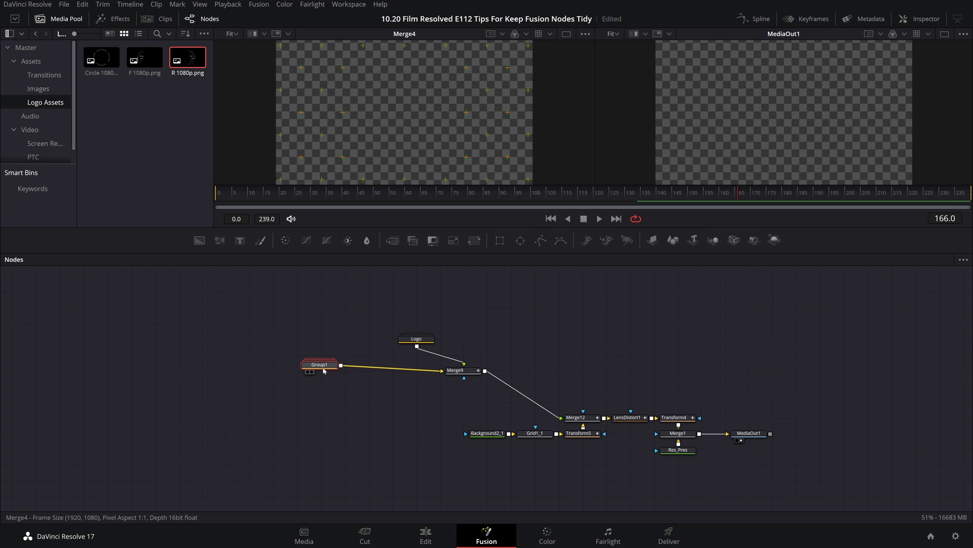
- Rename the new plus-symbol group to Plue_Symbols
right_click(323, 371)
key("F2")
type("Plue_Symbols")
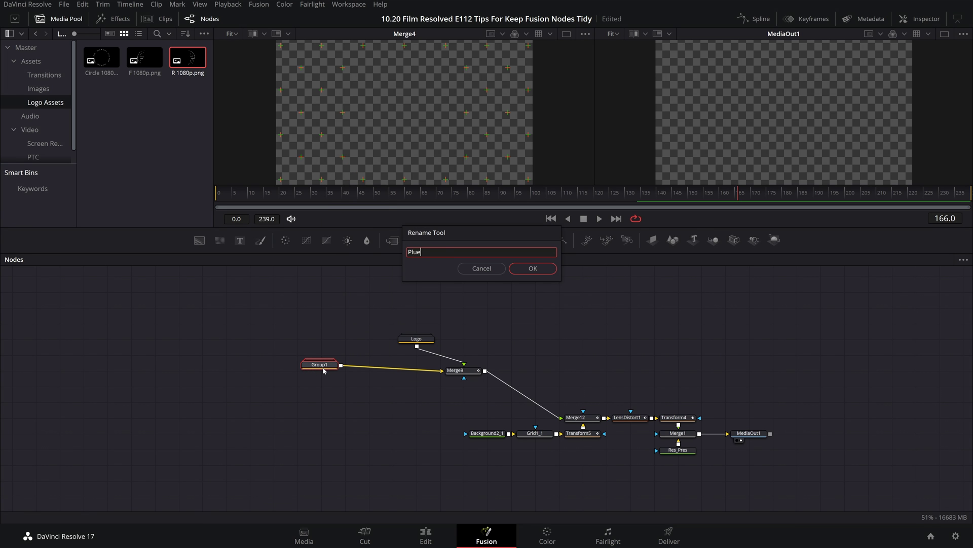
key("Return")
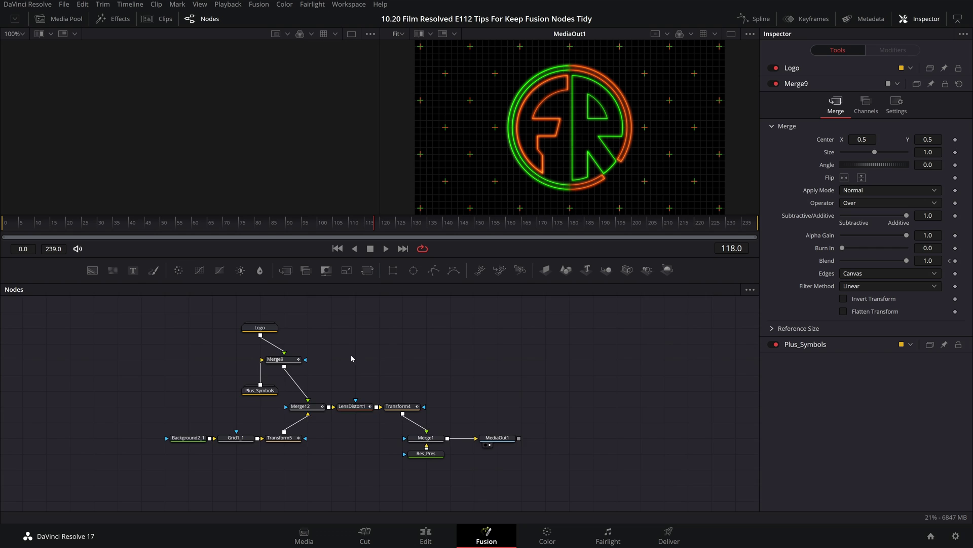
left_click_drag(351, 355, 315, 363)
- Expand the Logo group, inspect its nodes including Glow1, and collapse it again
right_click(315, 363)
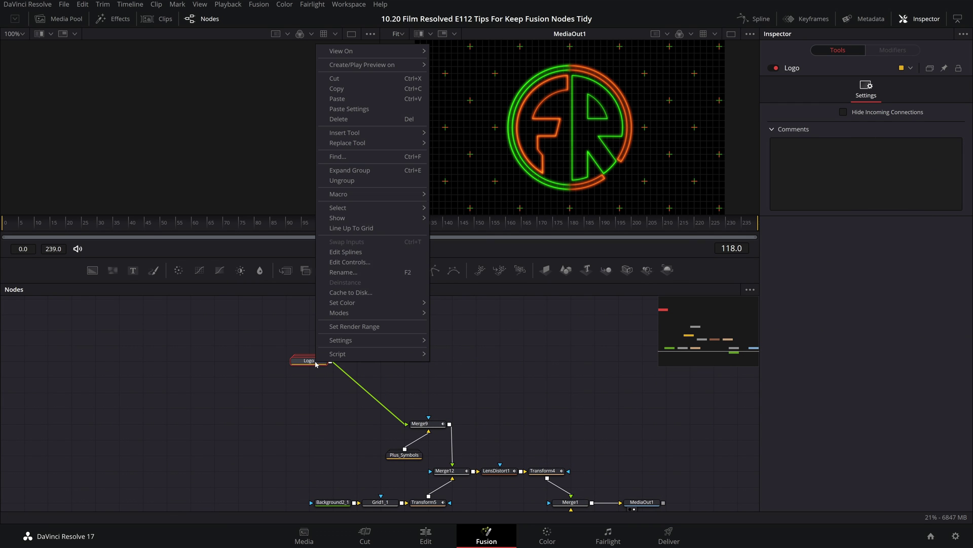
left_click(350, 170)
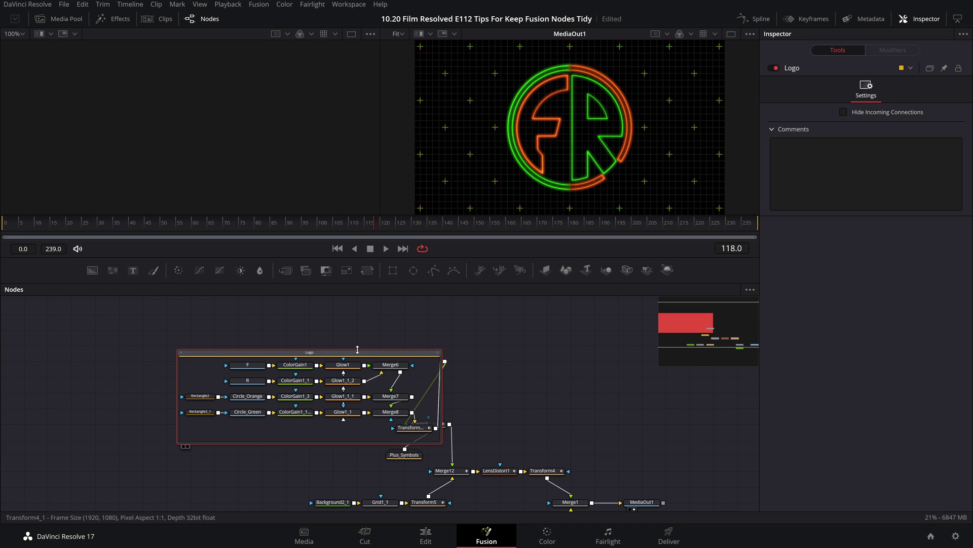
left_click_drag(358, 351, 334, 320)
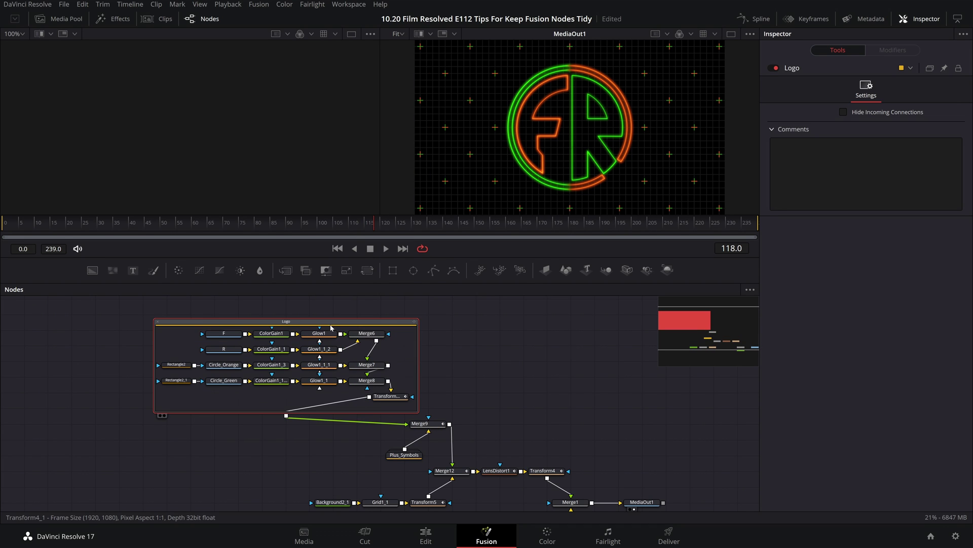
left_click(280, 335)
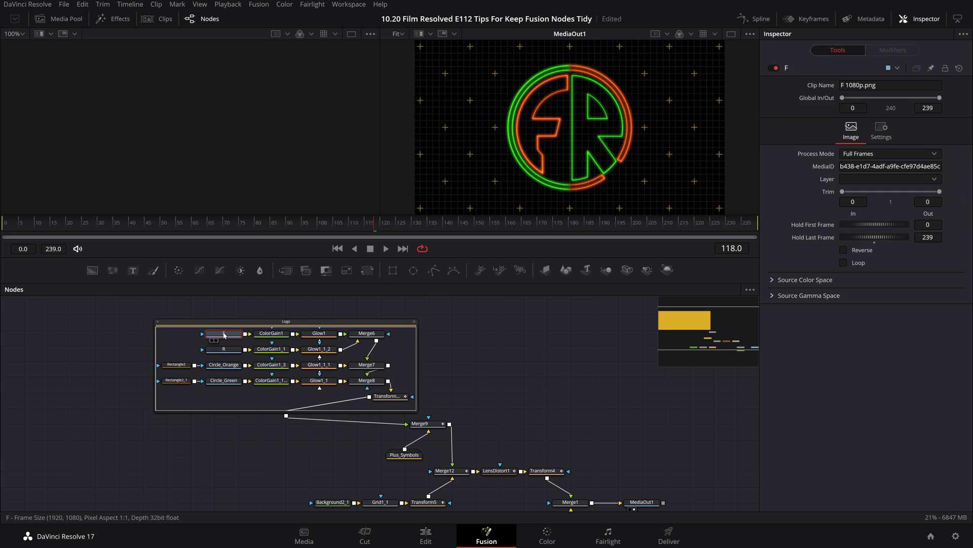
left_click(319, 333)
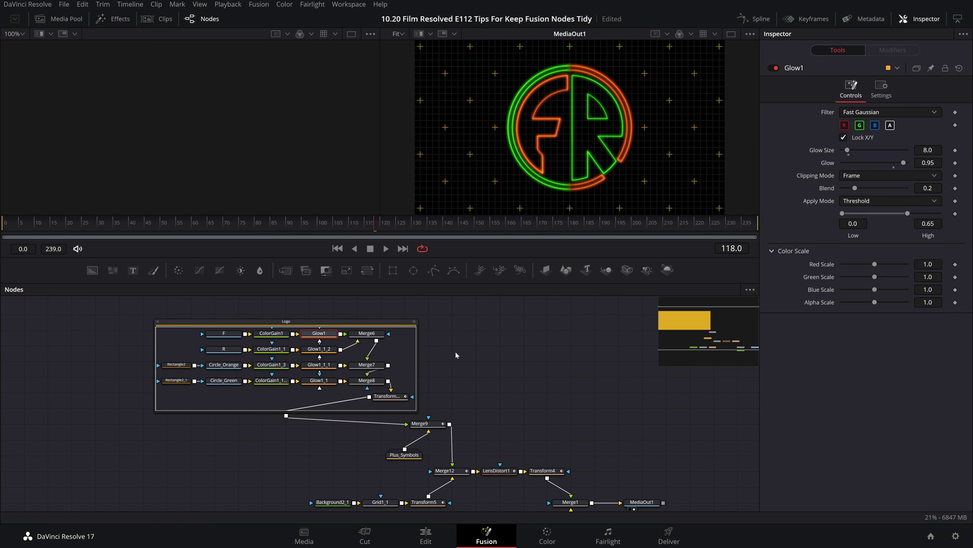
left_click(158, 322)
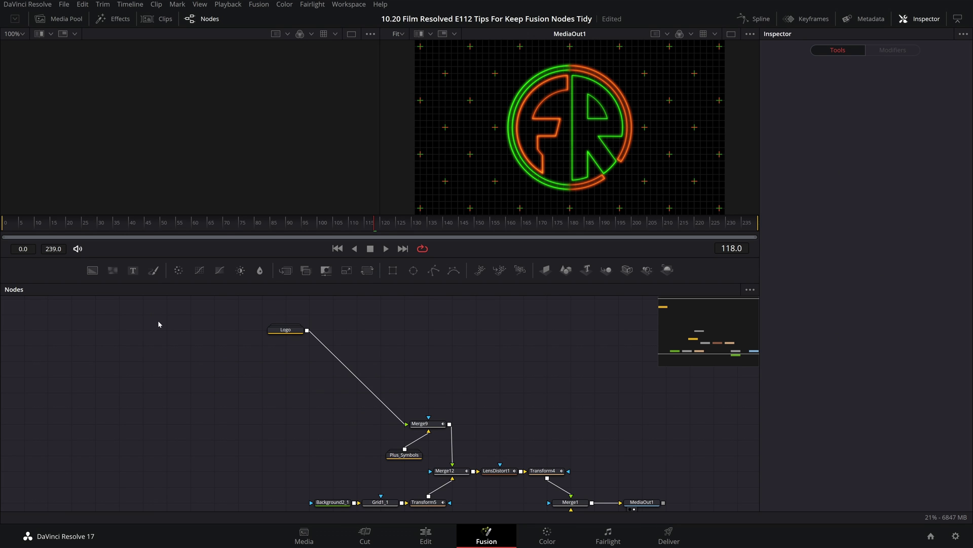
- Expand the Logo group node so its nodes lie loose, with Transform feeding Merge9 directly
left_click(285, 329)
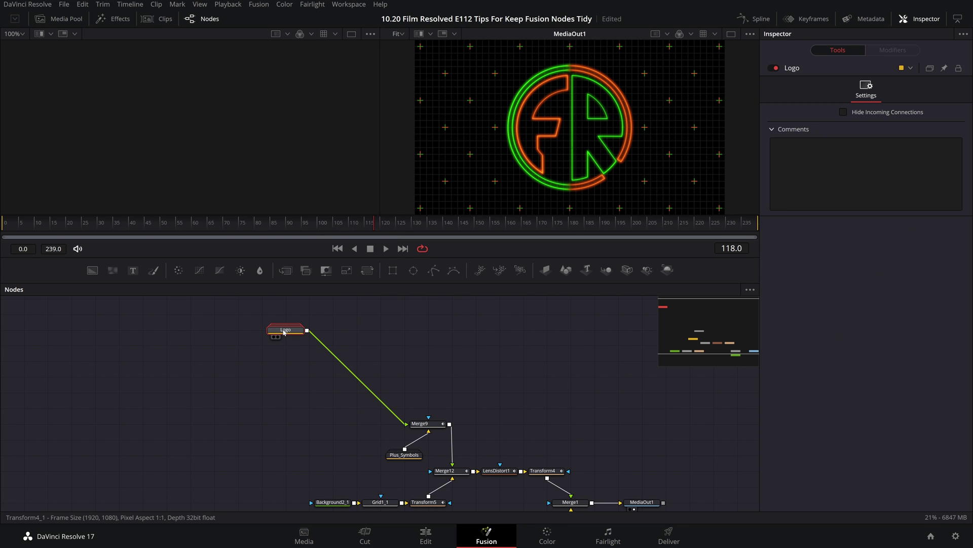
right_click(286, 330)
left_click(318, 138)
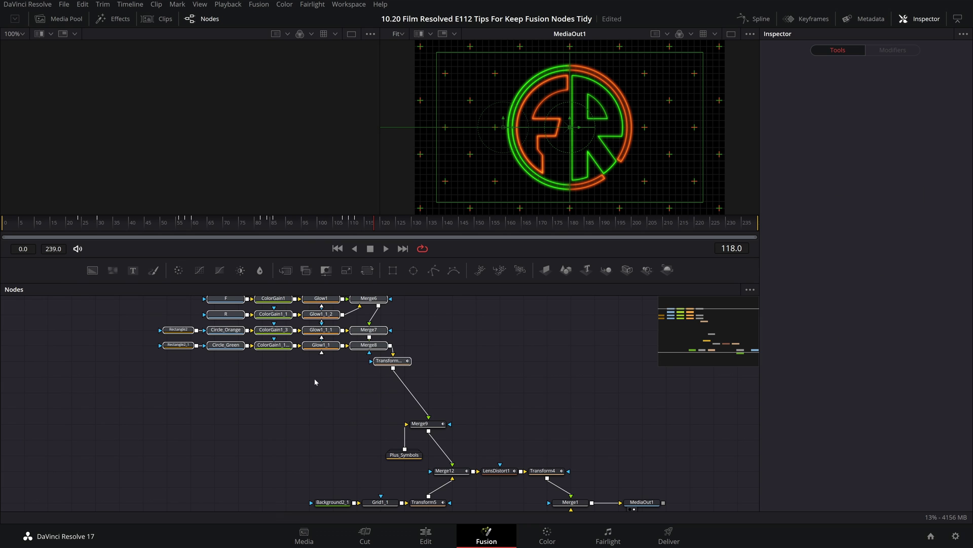